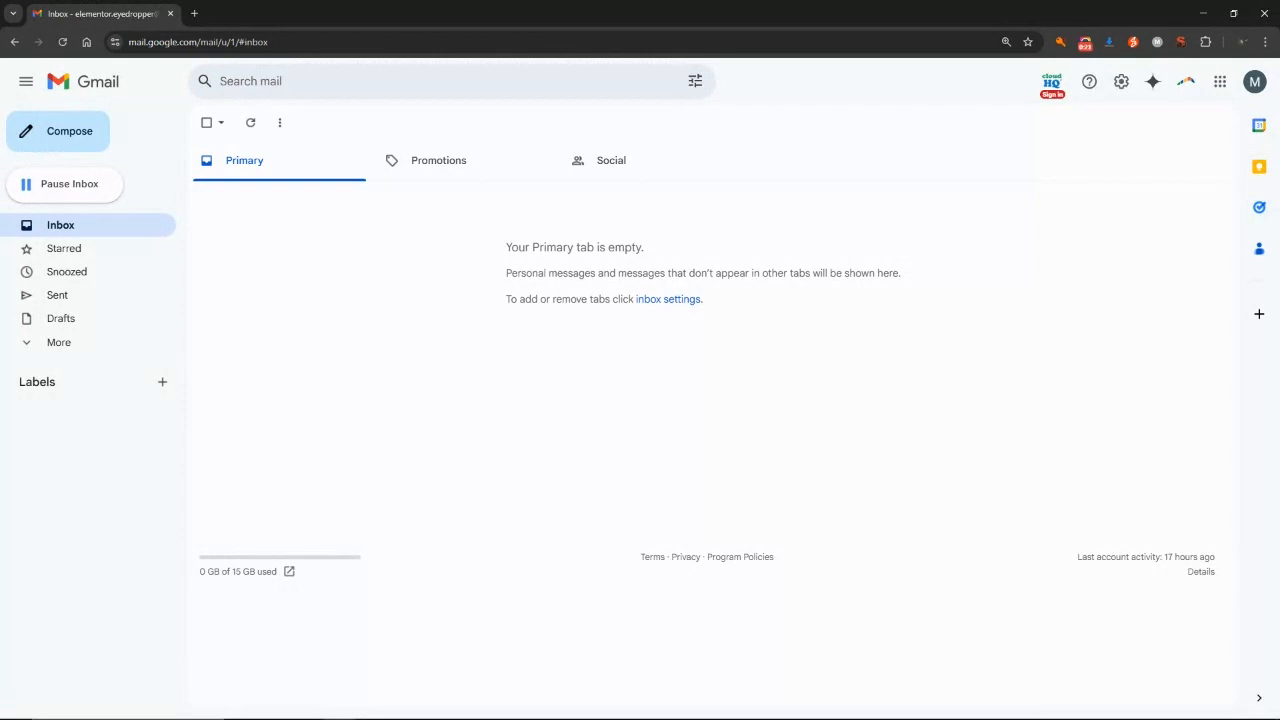
Open Gmail's full settings and look through the Labels, Inbox, Accounts and Filters tabs.
{"action": "left_click", "coordinate": [1123, 85]}
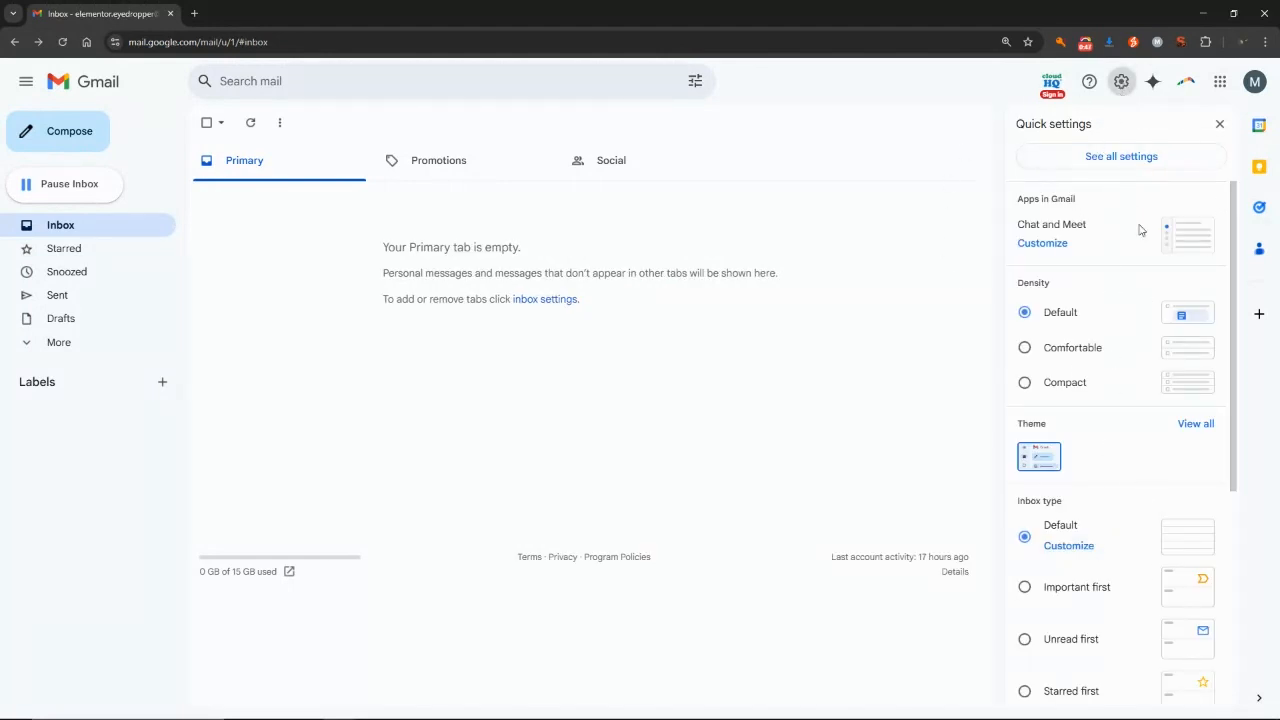
{"action": "left_click", "coordinate": [1116, 160]}
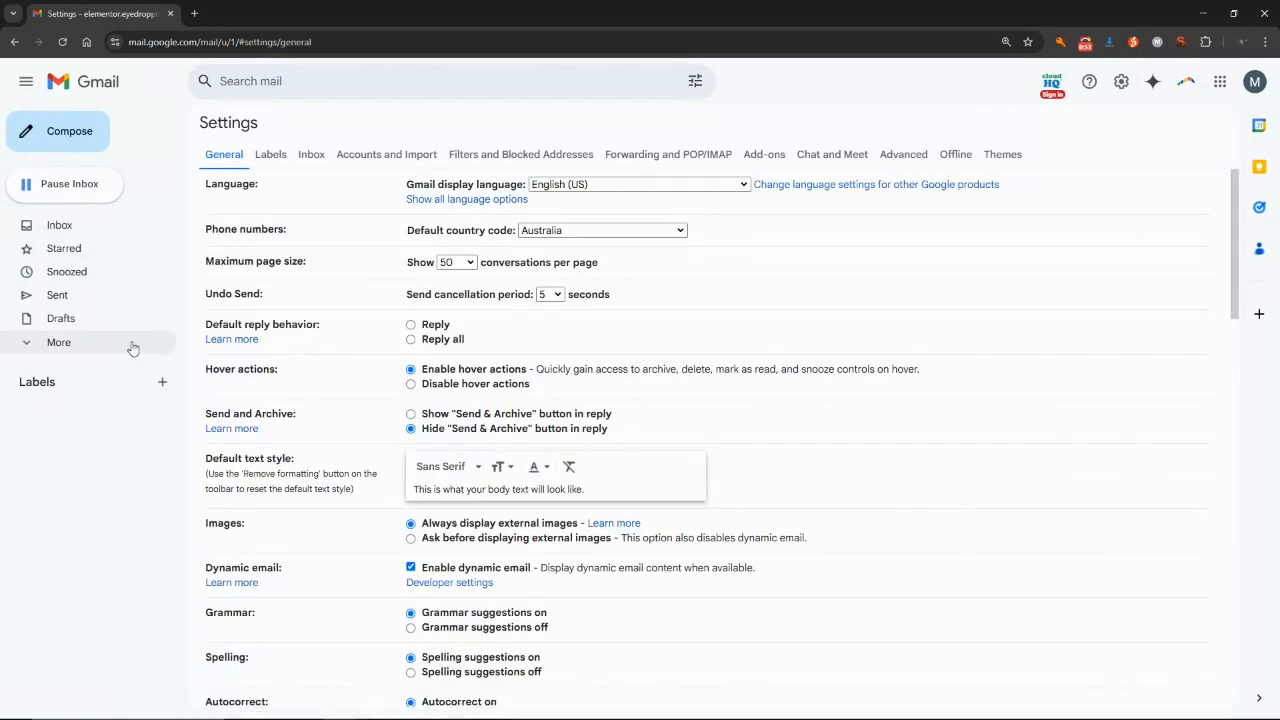
{"action": "left_click", "coordinate": [268, 156]}
{"action": "left_click", "coordinate": [312, 156]}
{"action": "left_click", "coordinate": [396, 156]}
{"action": "left_click", "coordinate": [490, 158]}
Look through the Forwarding, Add-ons, Chat and Meet, Advanced, Offline and Themes tabs, then return to General.
{"action": "left_click", "coordinate": [684, 160]}
{"action": "left_click", "coordinate": [750, 158]}
{"action": "left_click", "coordinate": [834, 157]}
{"action": "left_click", "coordinate": [892, 160]}
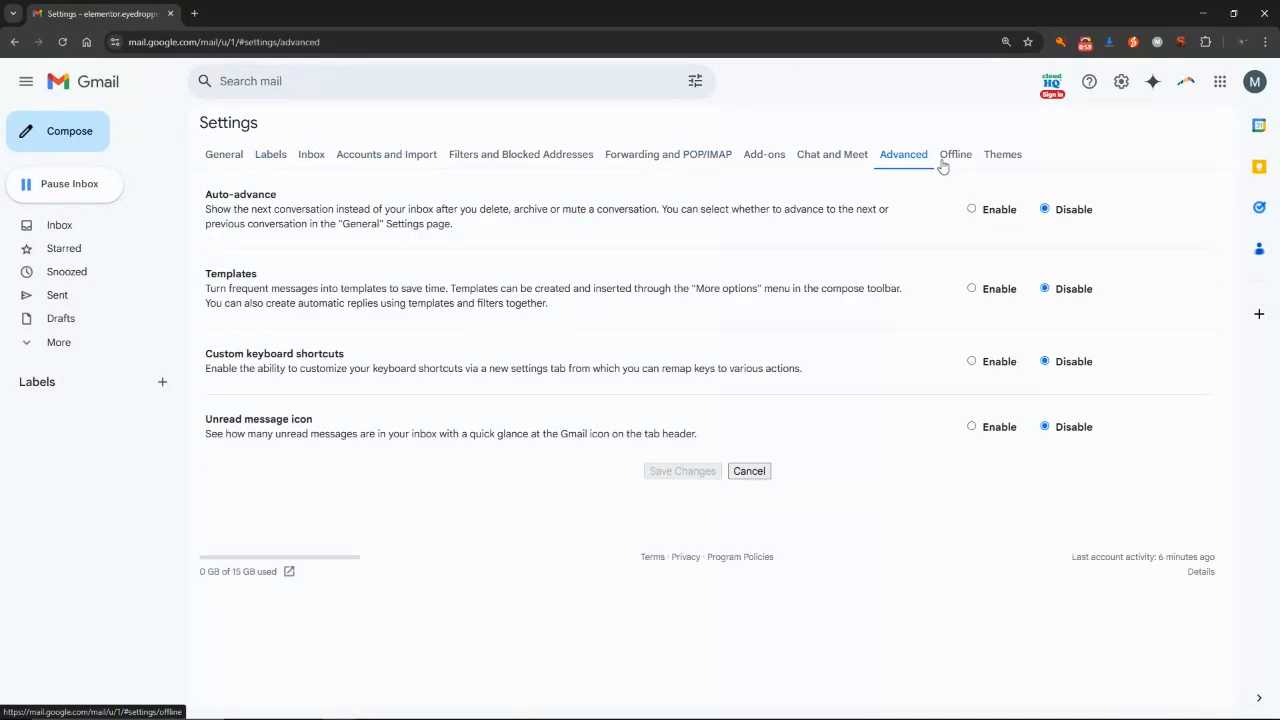
{"action": "left_click", "coordinate": [945, 160]}
{"action": "left_click", "coordinate": [990, 158]}
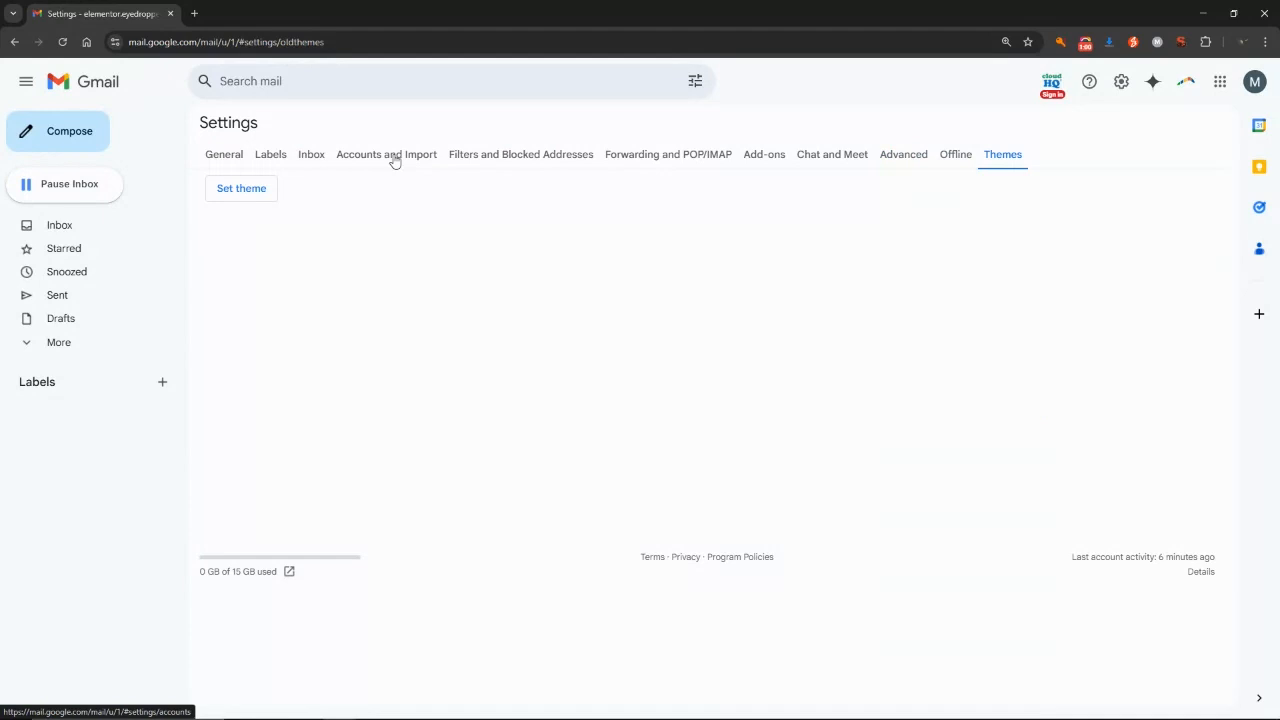
{"action": "left_click", "coordinate": [200, 160]}
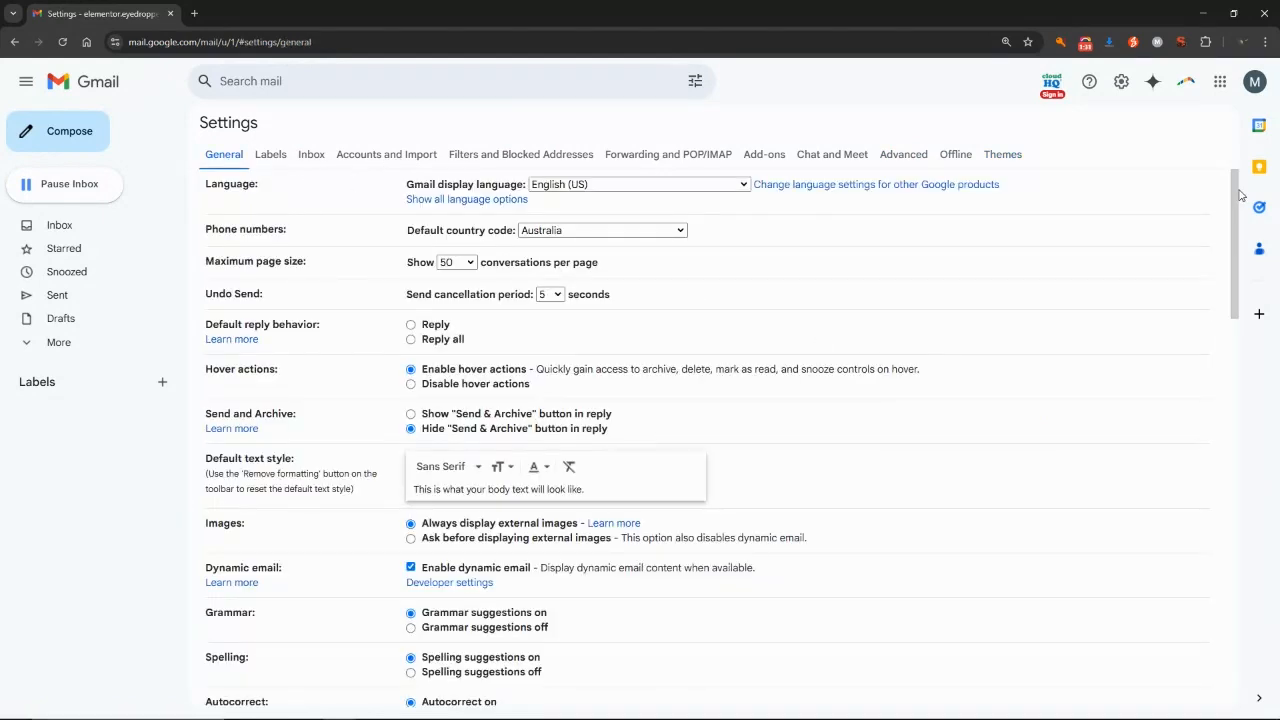
Scroll to the Signature section and create a new signature named 'Eye Dropper Academy'.
{"action": "mouse_move", "coordinate": [1239, 195]}
{"action": "left_mouse_down"}
{"action": "mouse_move", "coordinate": [1216, 457]}
{"action": "mouse_move", "coordinate": [1229, 572]}
{"action": "left_mouse_up"}
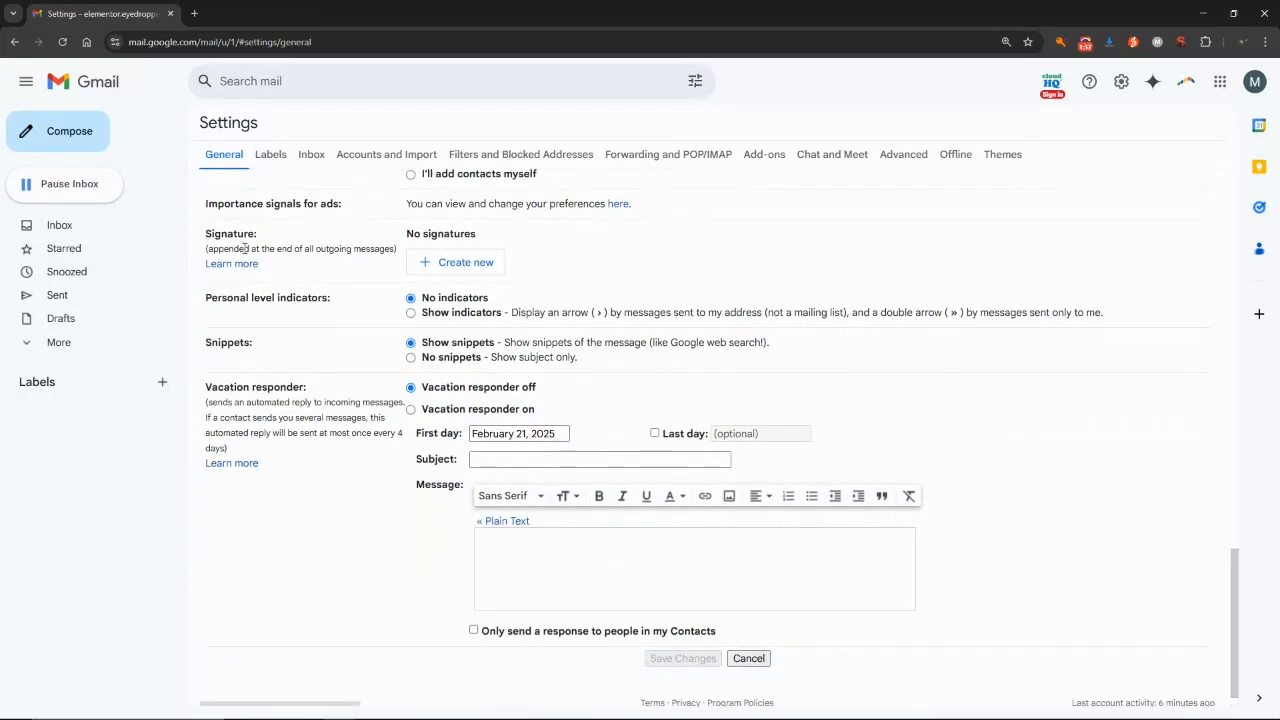
{"action": "left_click_drag", "start_coordinate": [207, 232], "coordinate": [283, 248]}
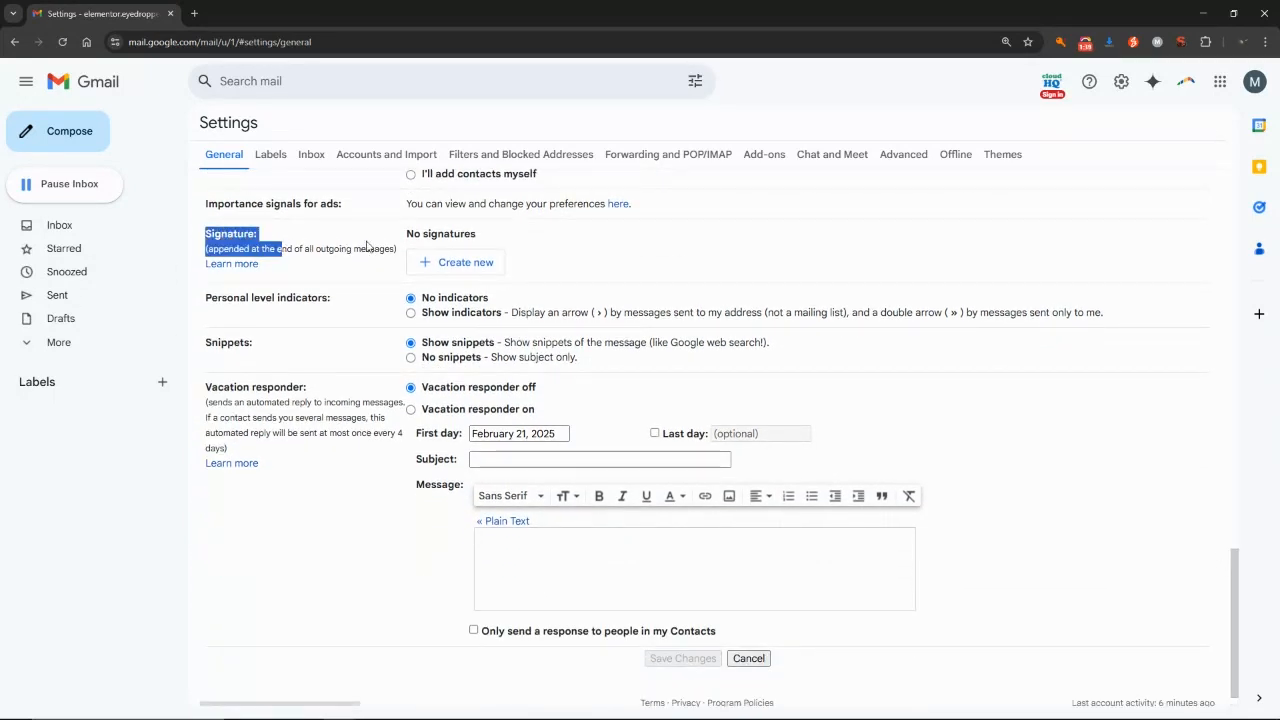
{"action": "left_click", "coordinate": [367, 246]}
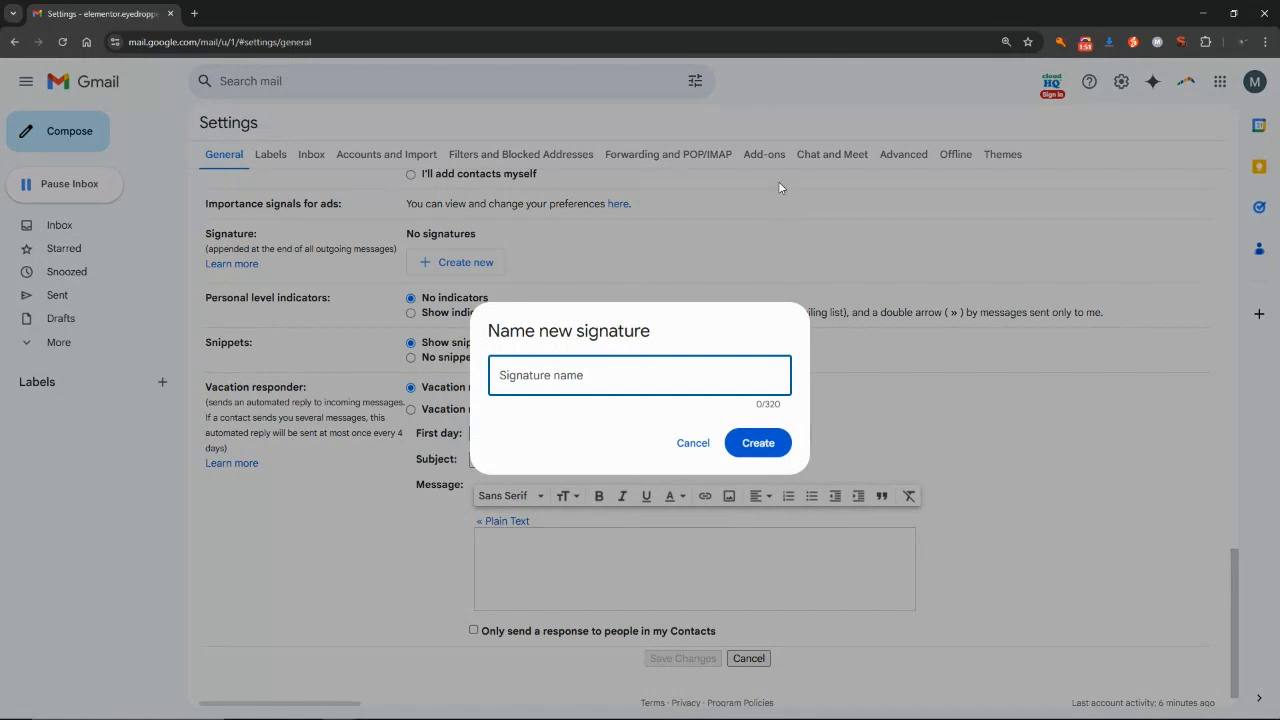
{"action": "type", "text": "Eye Dropper Academy"}
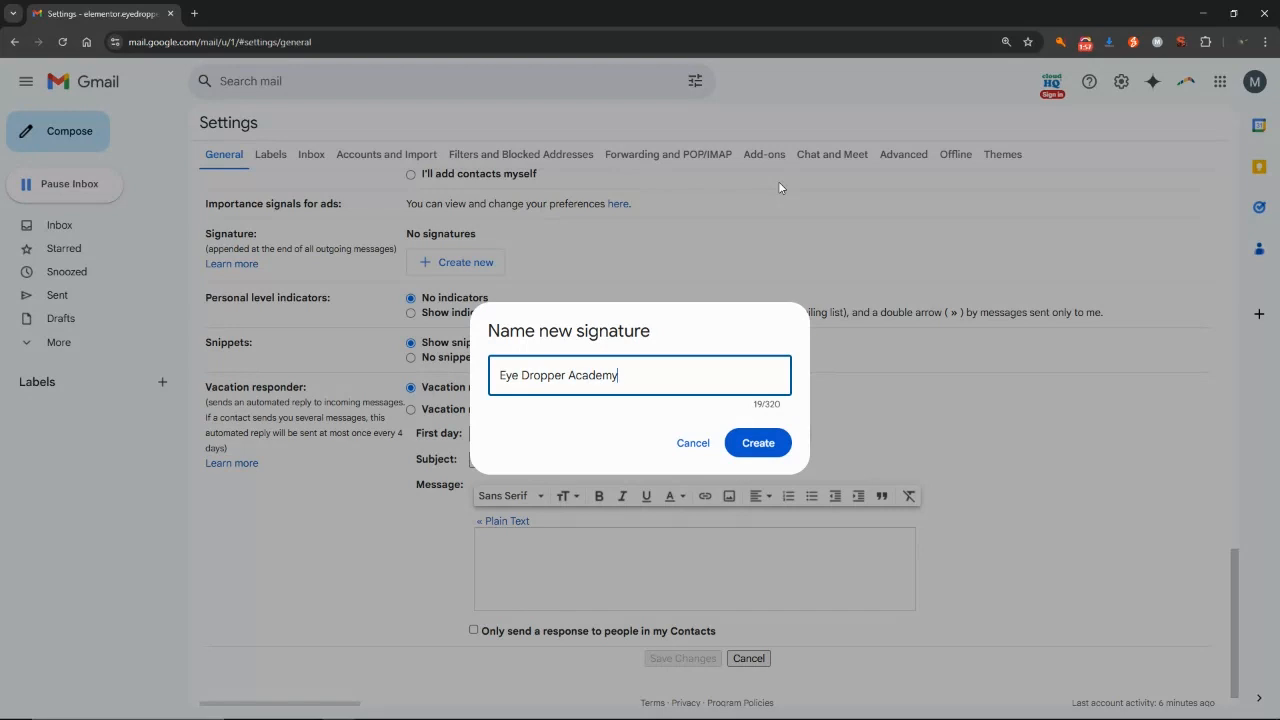
{"action": "left_click", "coordinate": [766, 443]}
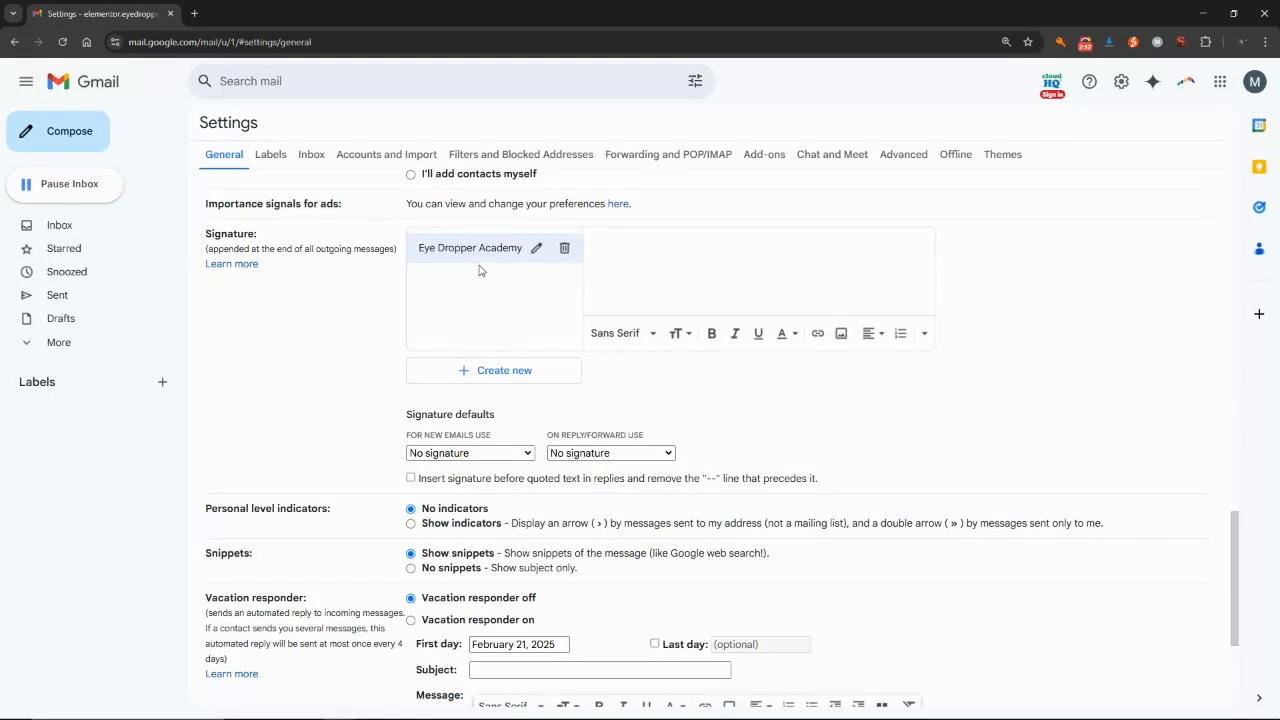
Type 'Cheers,', the sender's name, Eye Dropper Academy, the phone number and academy.eyedropper.com.au on separate lines.
{"action": "left_click", "coordinate": [642, 271]}
{"action": "key", "text": "Return"}
{"action": "key", "text": "Return"}
{"action": "key", "text": "Return"}
{"action": "key", "text": "Return"}
{"action": "key", "text": "BackSpace"}
{"action": "key", "text": "BackSpace"}
{"action": "key", "text": "BackSpace"}
{"action": "key", "text": "BackSpace"}
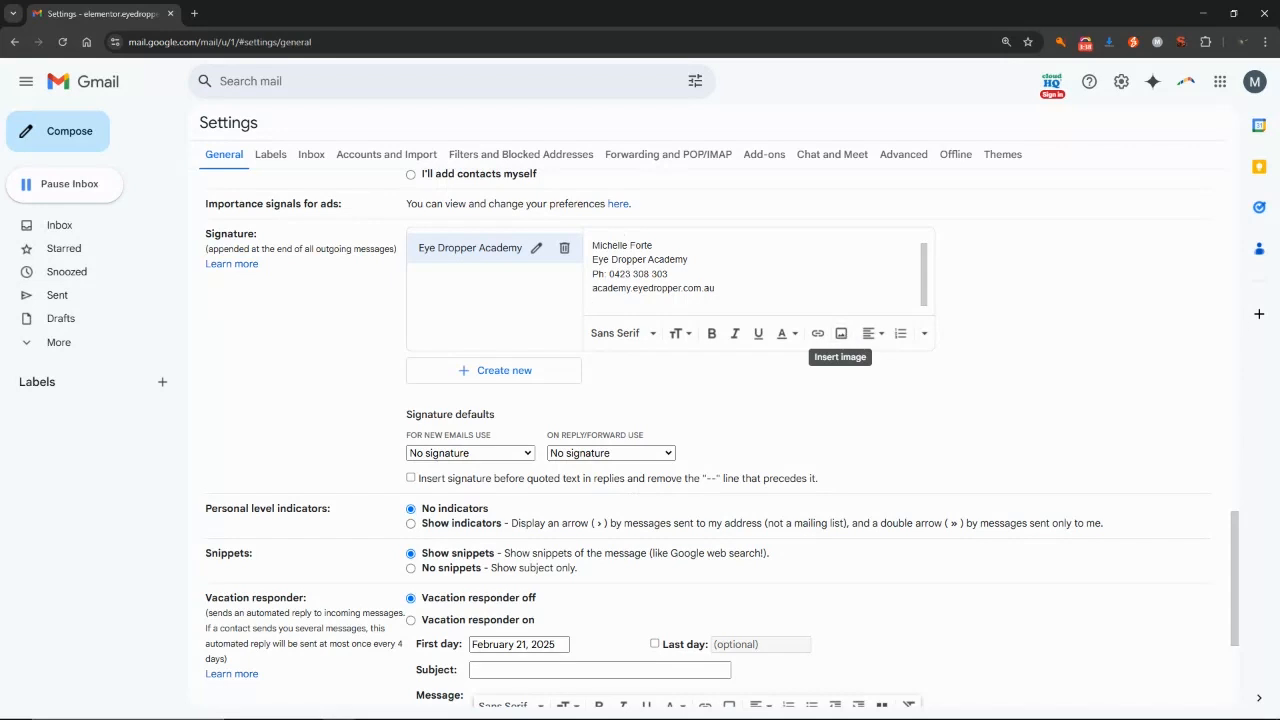
Upload the EyeDropper Academy logo file from the computer into the signature and allow link access.
{"action": "left_click", "coordinate": [842, 336]}
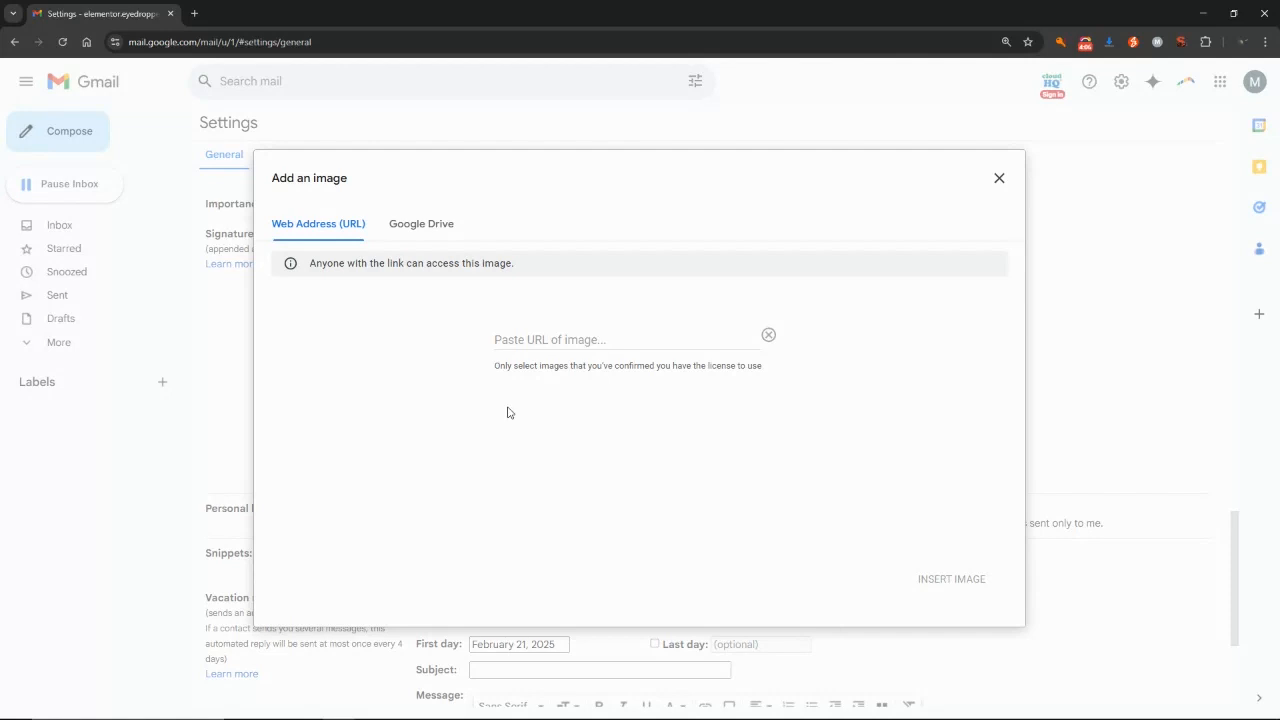
{"action": "left_click", "coordinate": [427, 226]}
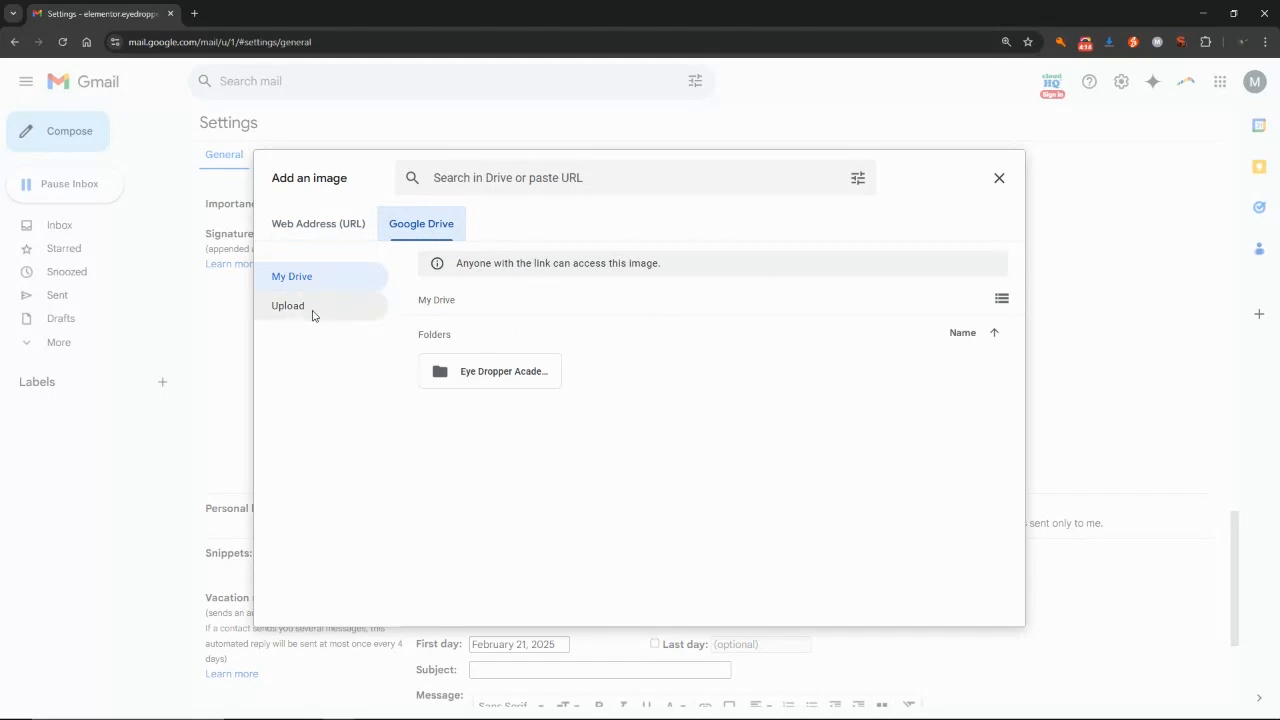
{"action": "left_click", "coordinate": [287, 312]}
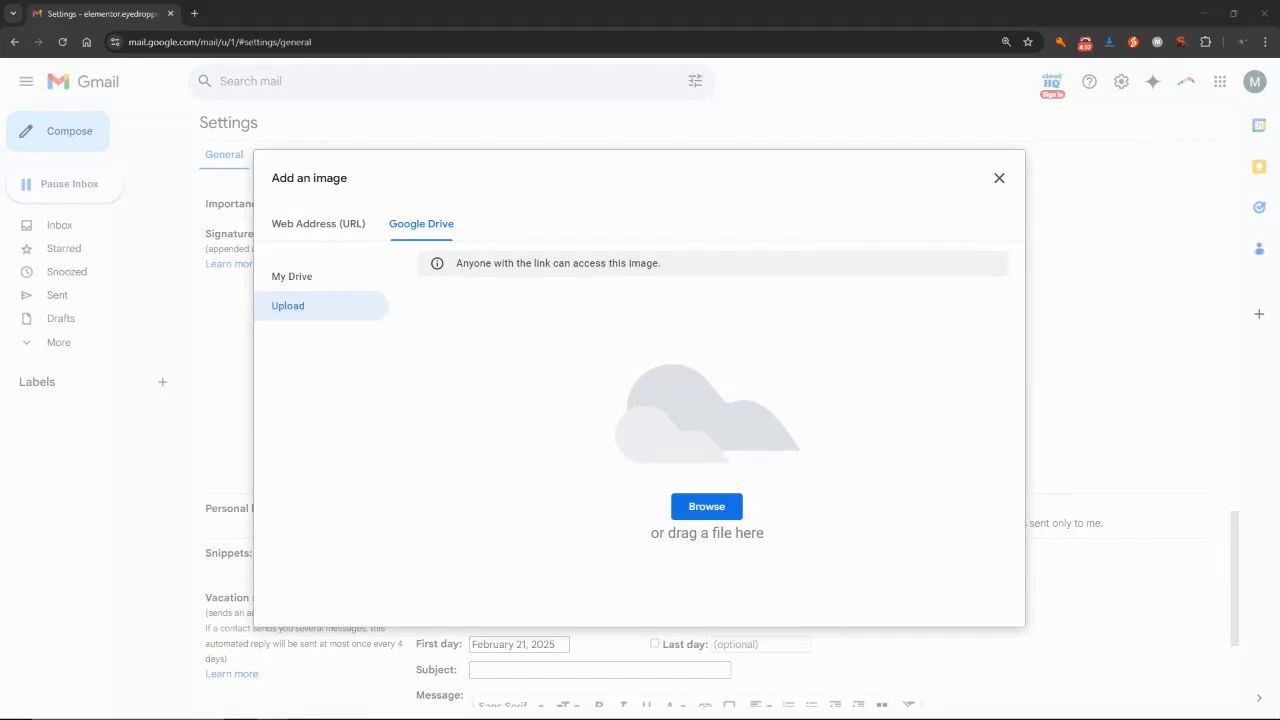
{"action": "left_click_drag", "start_coordinate": [1238, 479], "coordinate": [541, 385]}
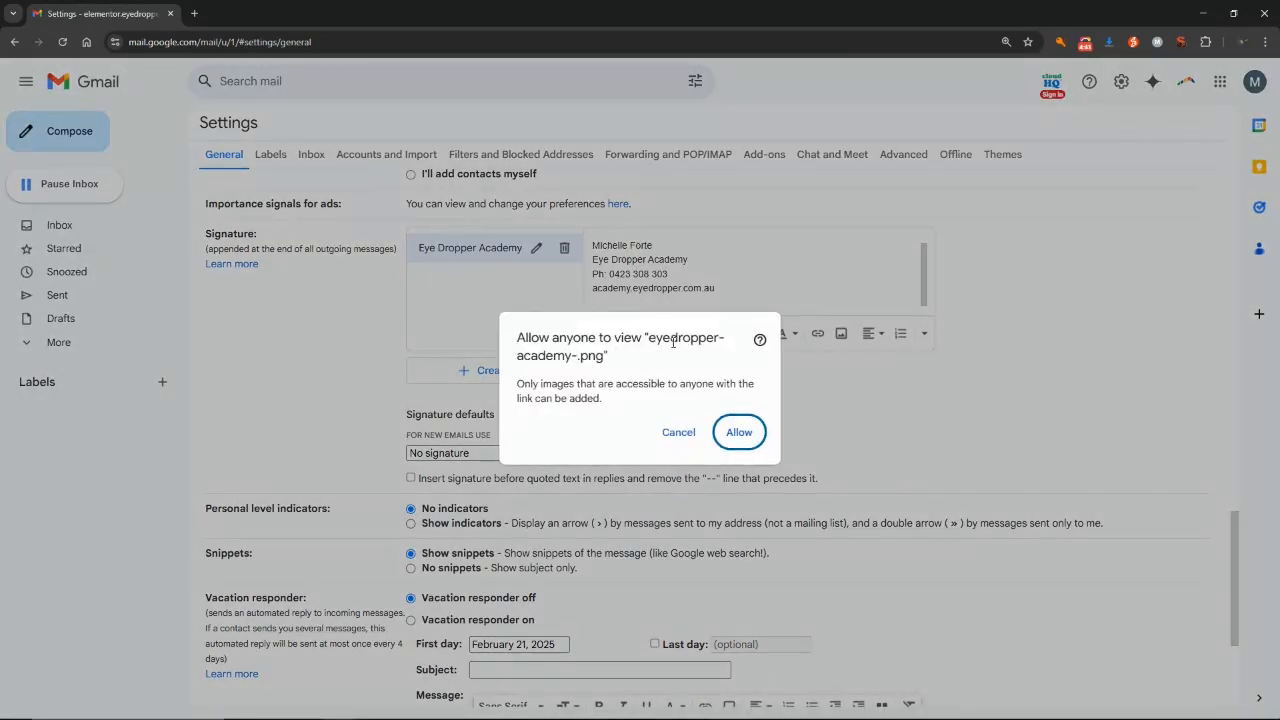
{"action": "left_click", "coordinate": [739, 432]}
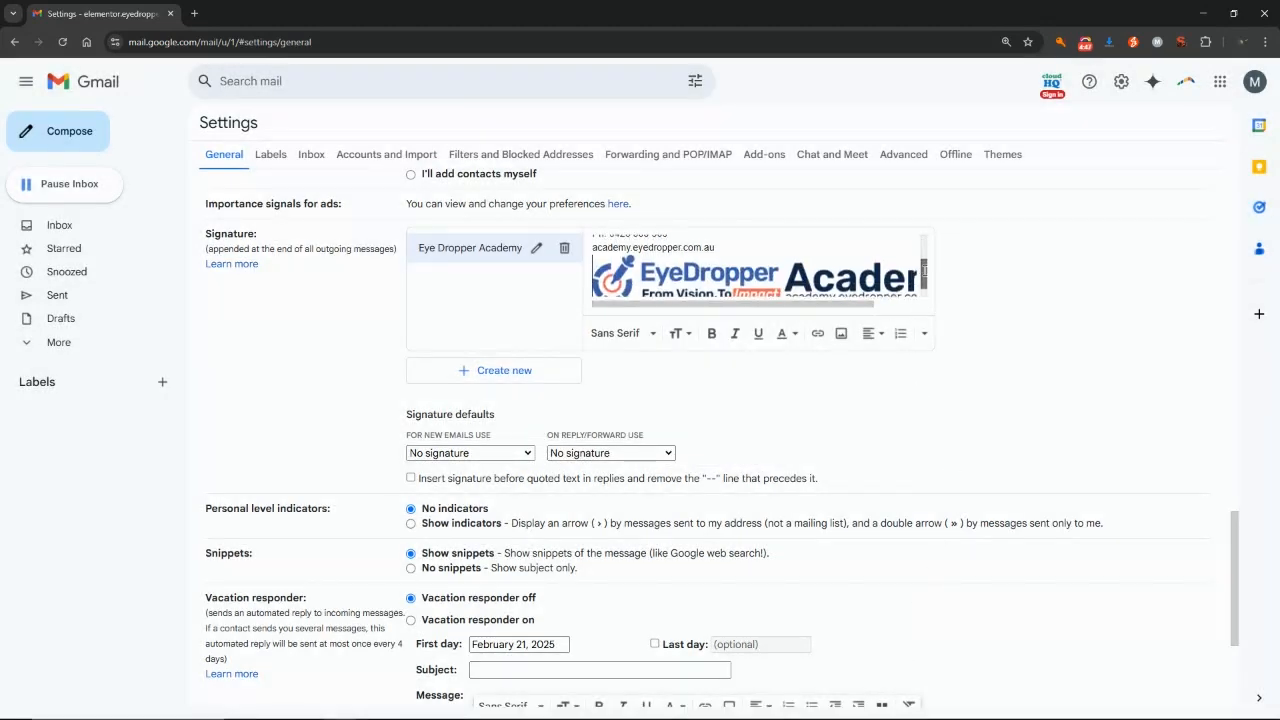
Select the logo and try small, medium and large sizes before restoring its original size.
{"action": "left_click", "coordinate": [792, 270]}
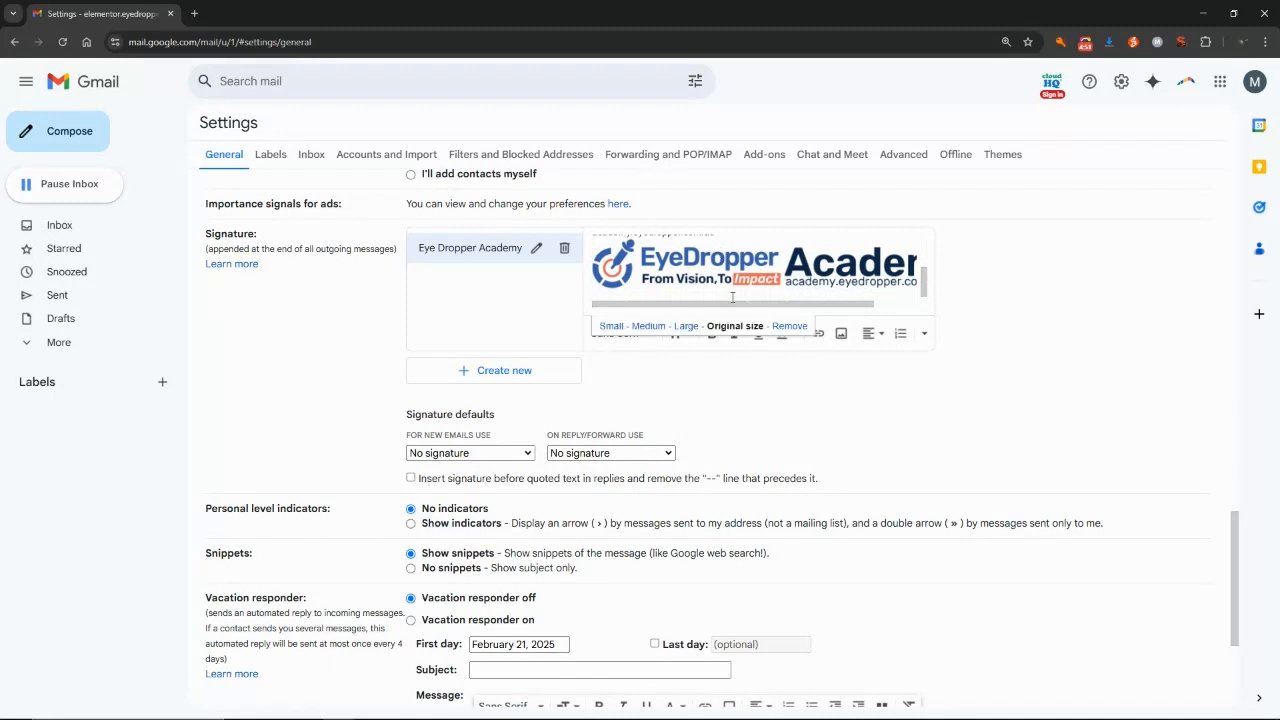
{"action": "left_click_drag", "start_coordinate": [925, 287], "coordinate": [925, 272]}
{"action": "left_click", "coordinate": [740, 260]}
{"action": "scroll", "coordinate": [762, 268], "scroll_direction": "down", "scroll_amount": 2}
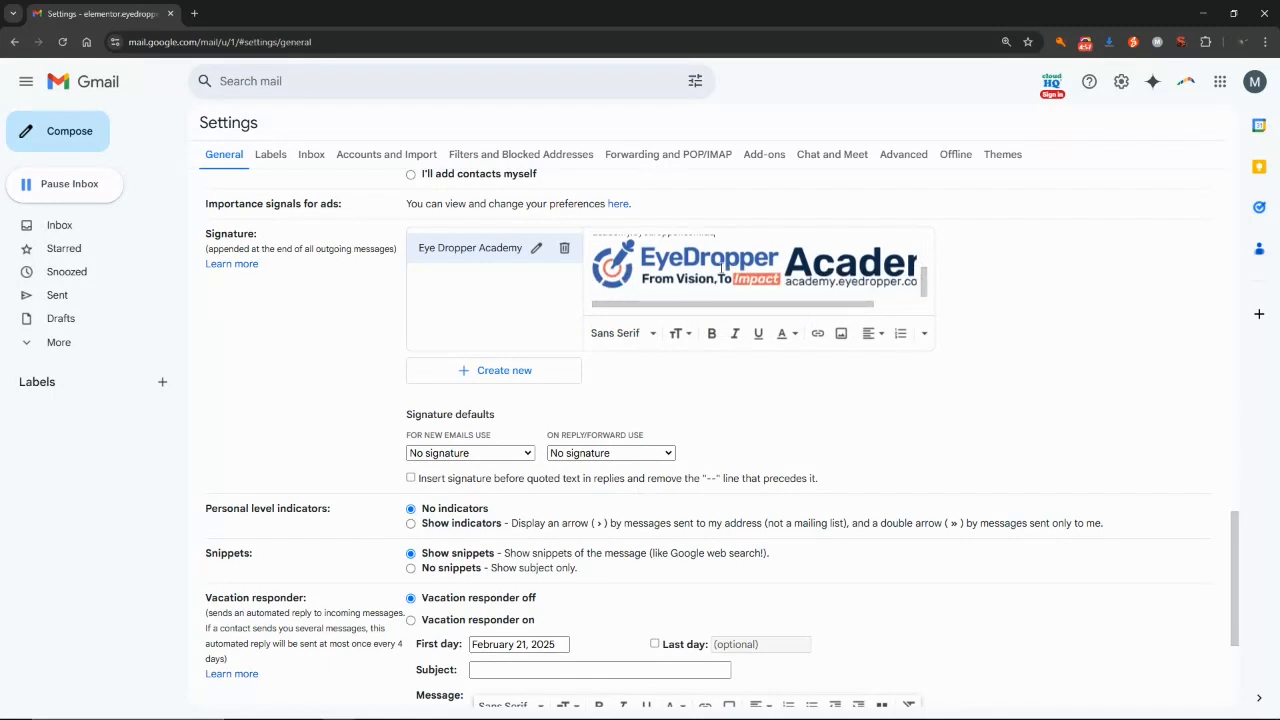
{"action": "left_click", "coordinate": [696, 264]}
{"action": "left_click", "coordinate": [735, 261]}
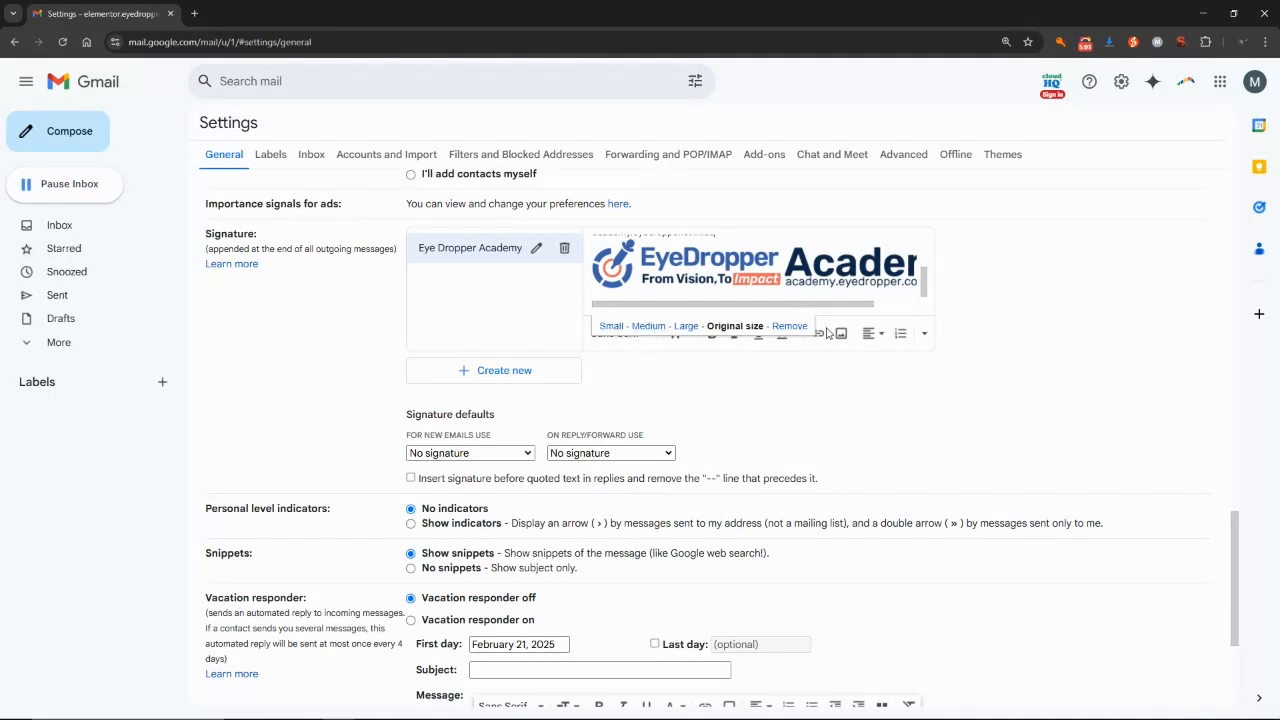
{"action": "left_click", "coordinate": [611, 328]}
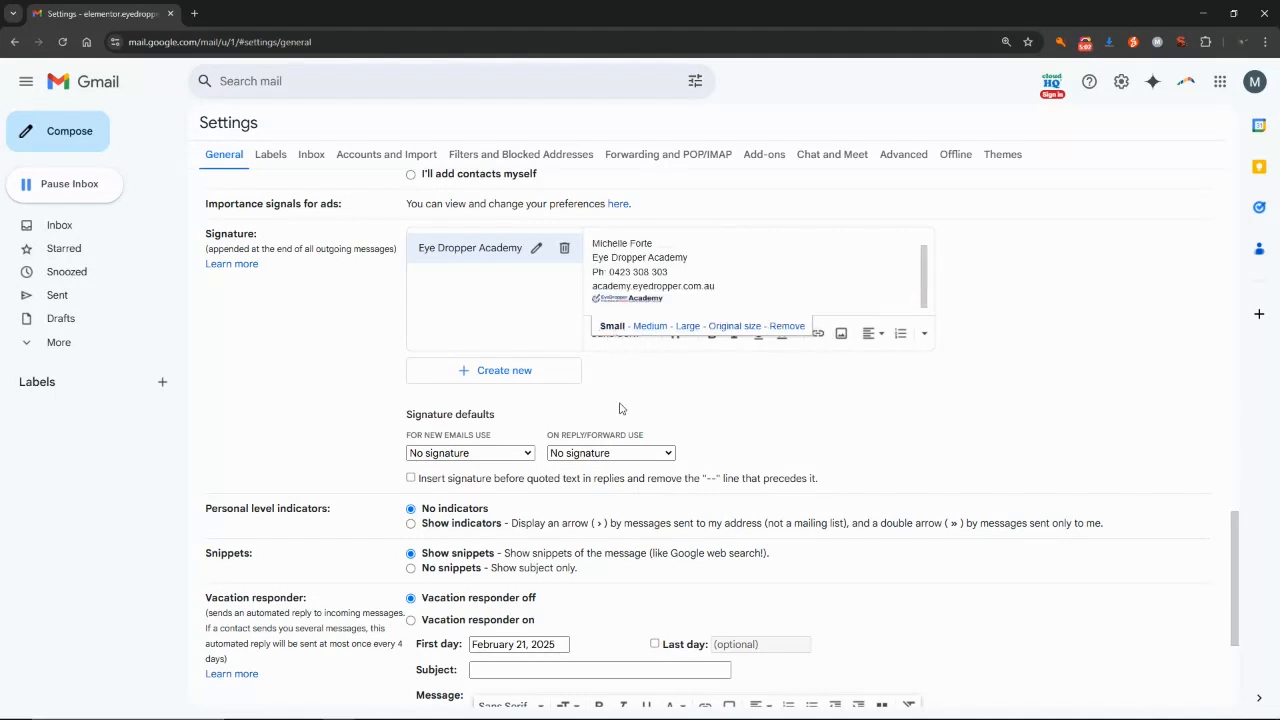
{"action": "left_click", "coordinate": [649, 327]}
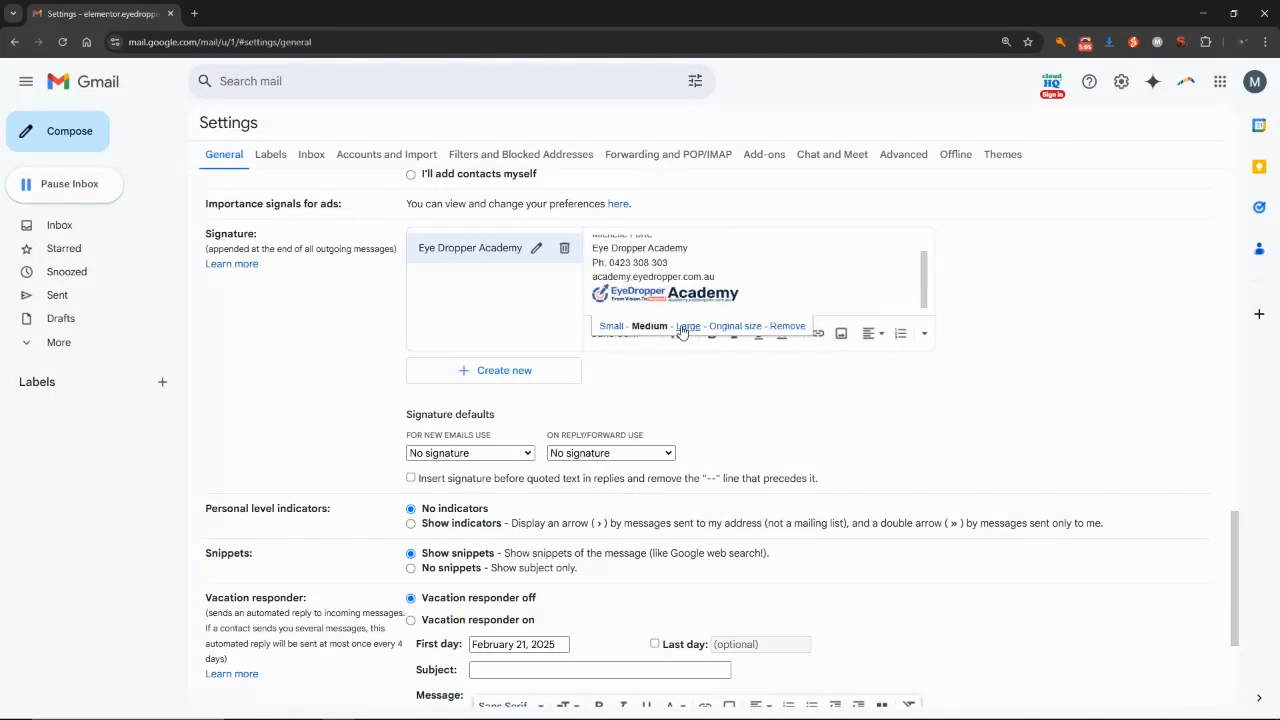
{"action": "left_click", "coordinate": [687, 327]}
{"action": "left_click", "coordinate": [735, 327]}
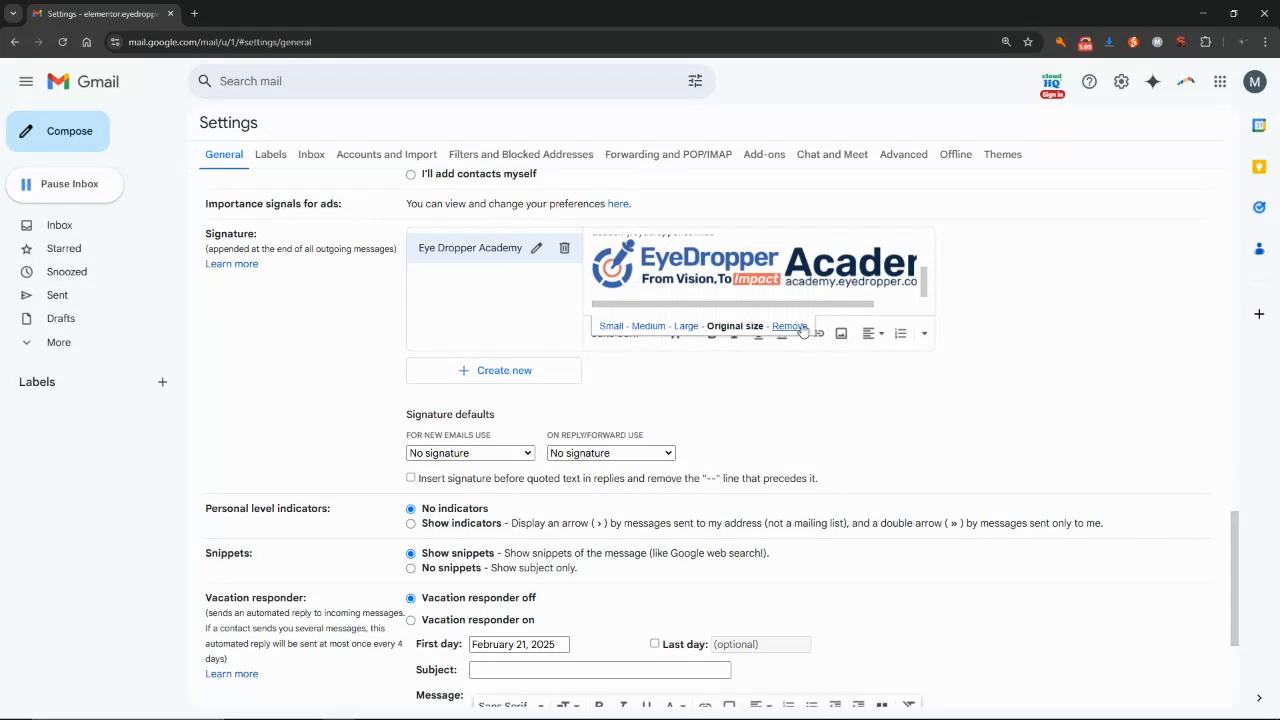
Make the academy.eyedropper.com.au line bold, then select the logo image below it.
{"action": "left_click_drag", "start_coordinate": [924, 285], "coordinate": [916, 244]}
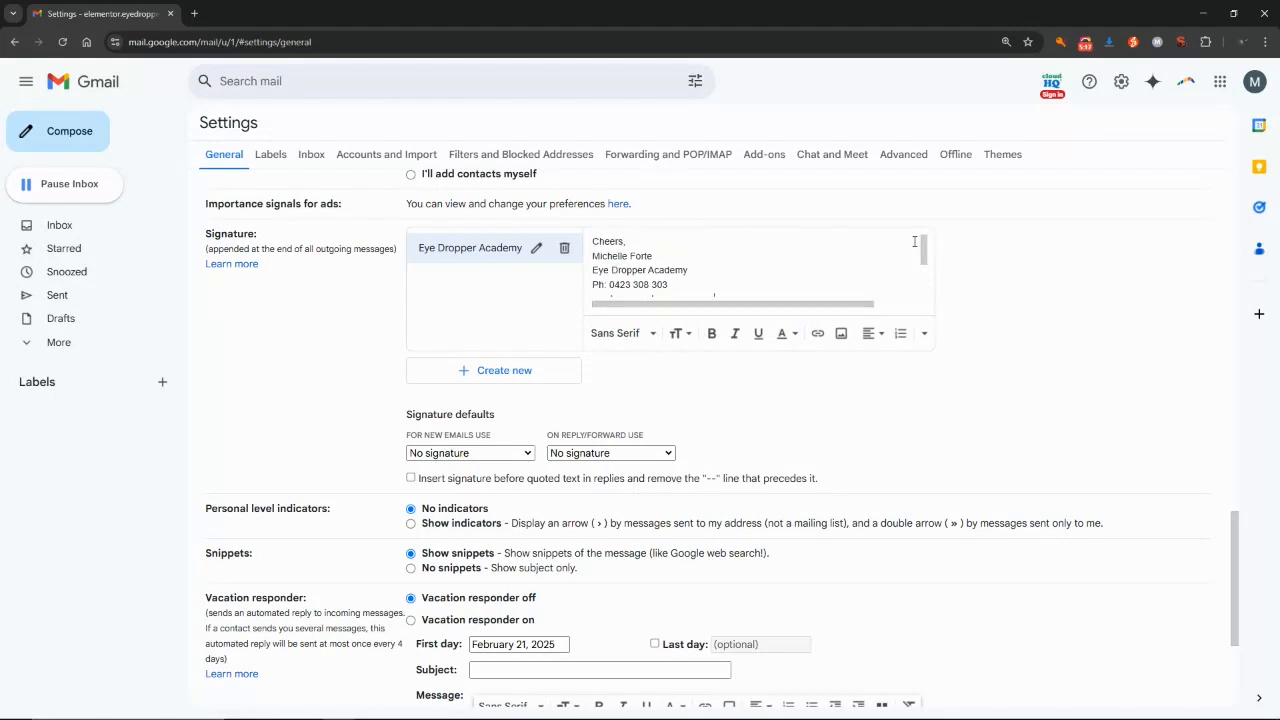
{"action": "left_click_drag", "start_coordinate": [924, 250], "coordinate": [928, 288]}
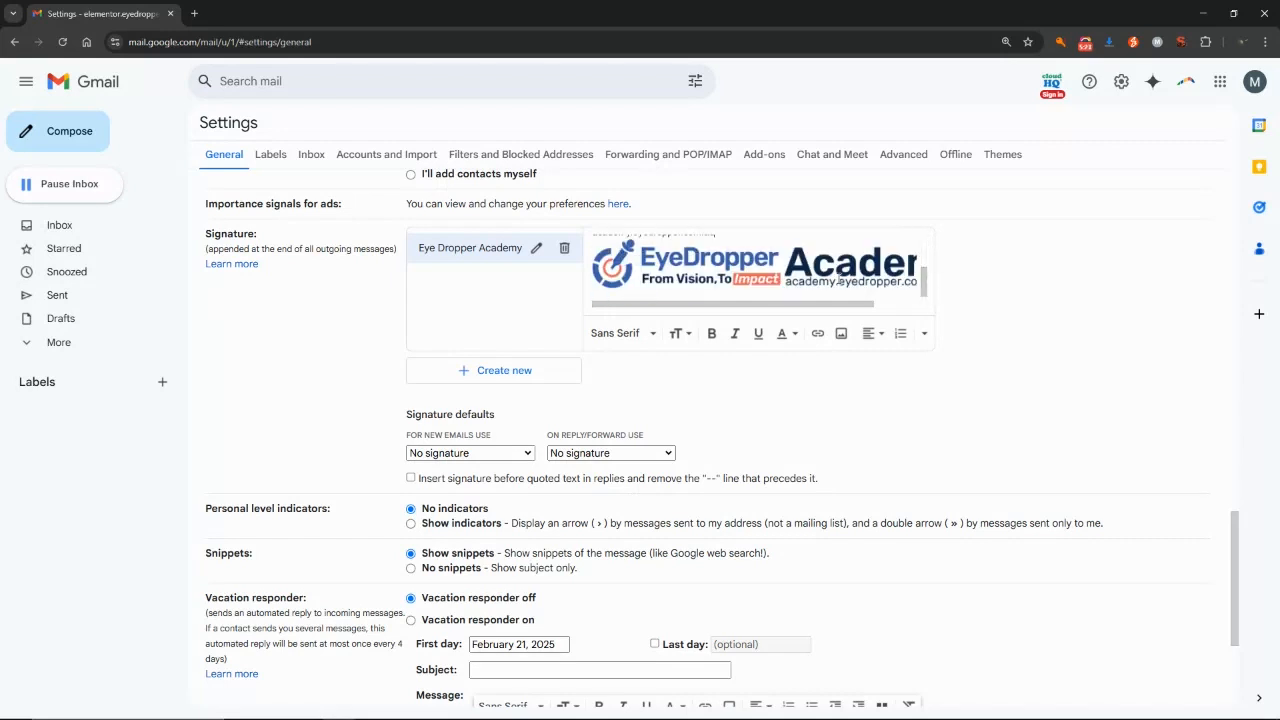
{"action": "left_click", "coordinate": [916, 282]}
{"action": "left_click", "coordinate": [924, 285]}
{"action": "left_click", "coordinate": [802, 269]}
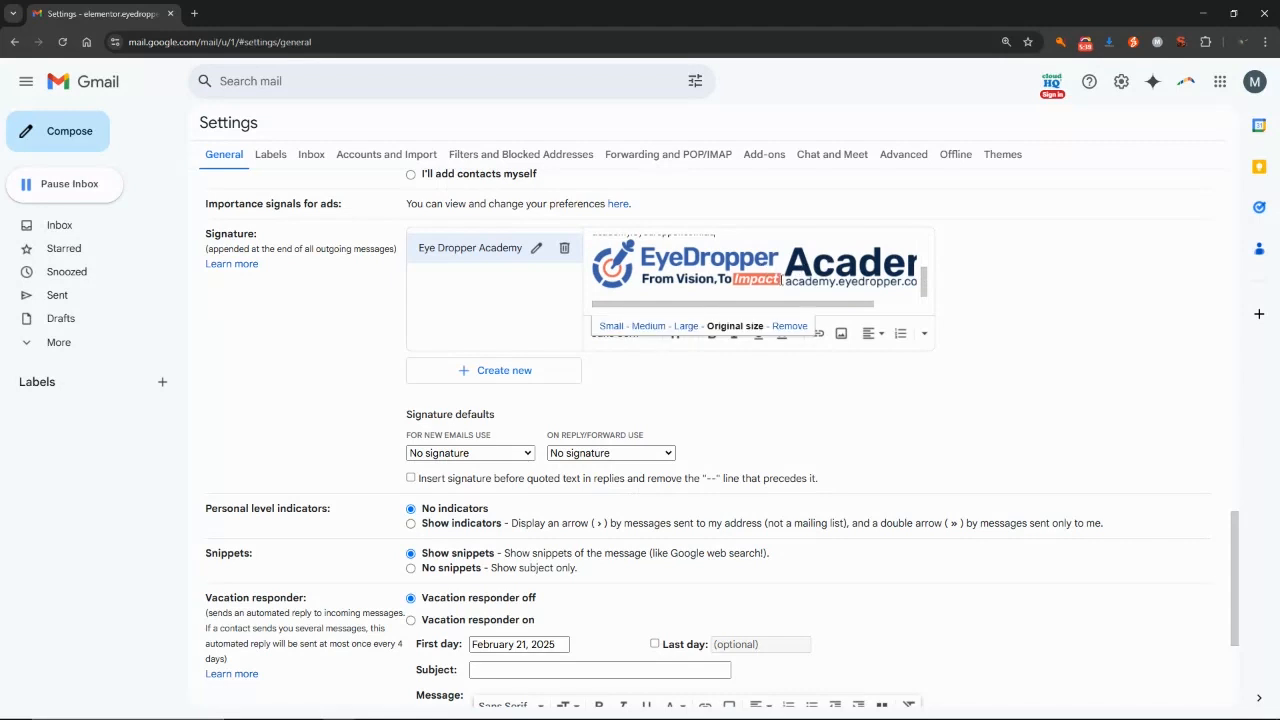
{"action": "left_click_drag", "start_coordinate": [923, 285], "coordinate": [866, 271]}
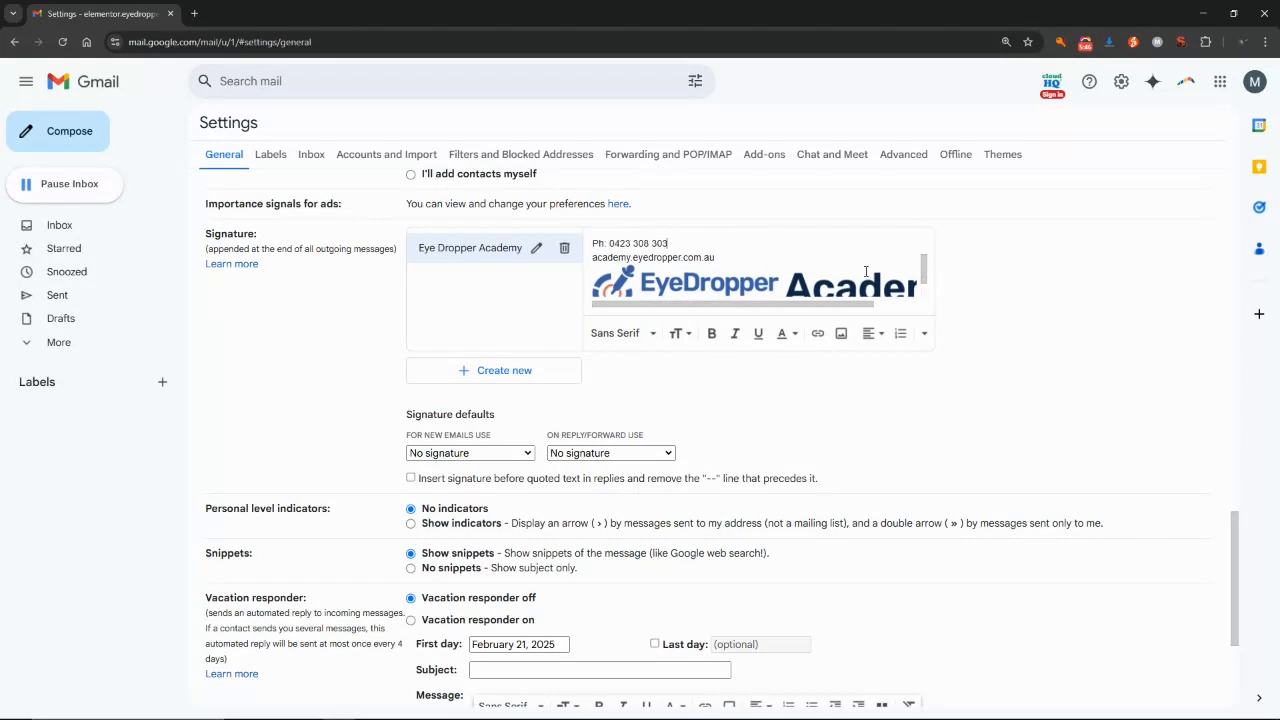
{"action": "key", "text": "ctrl+b"}
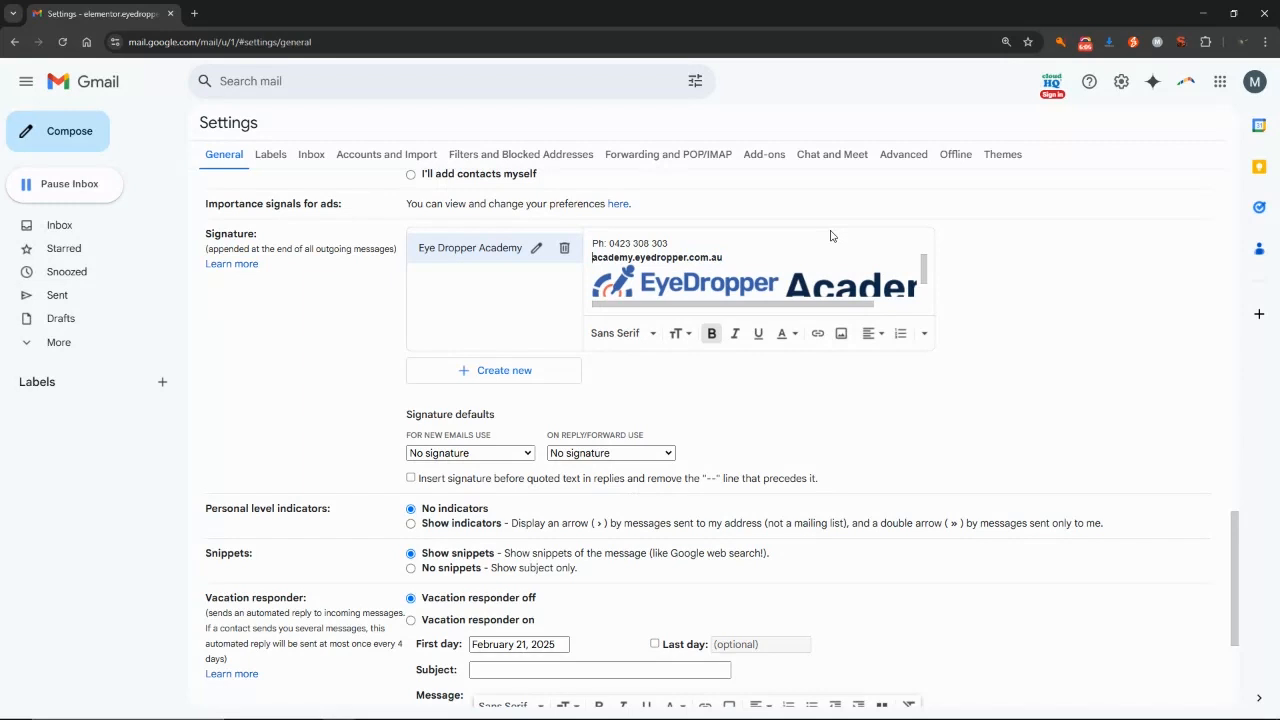
{"action": "key", "text": "Down"}
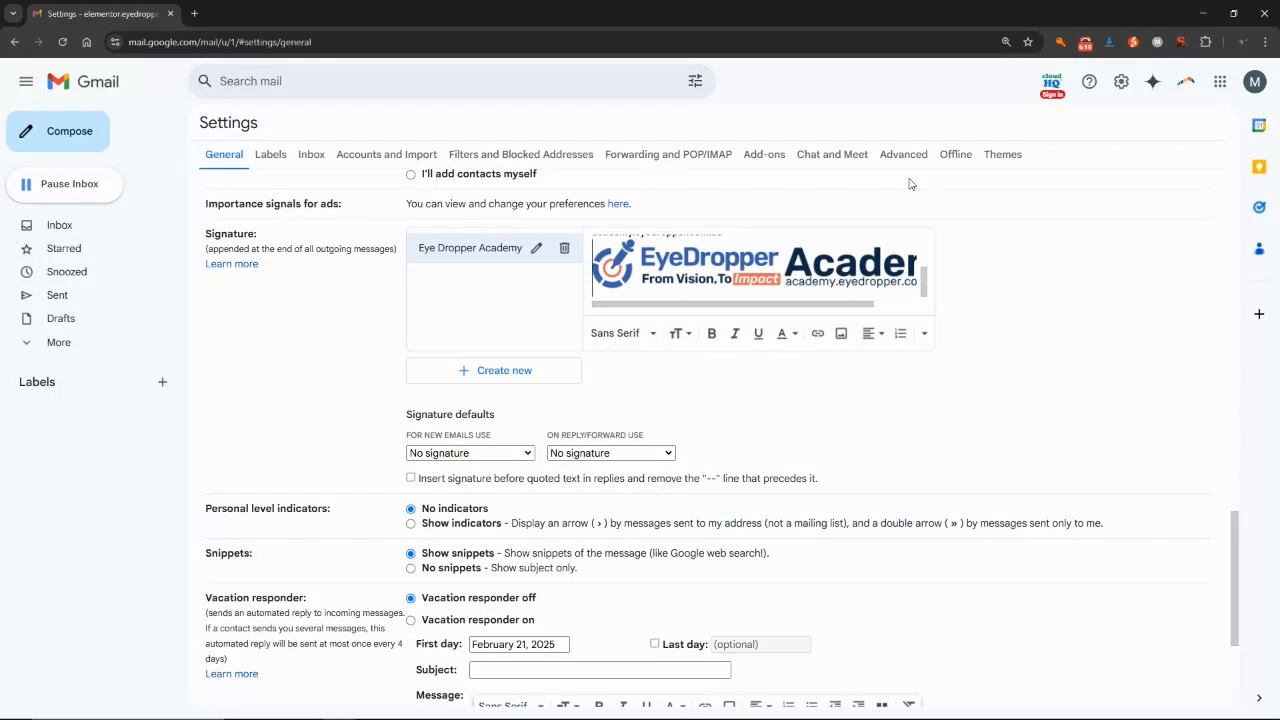
{"action": "key", "text": "shift+Right"}
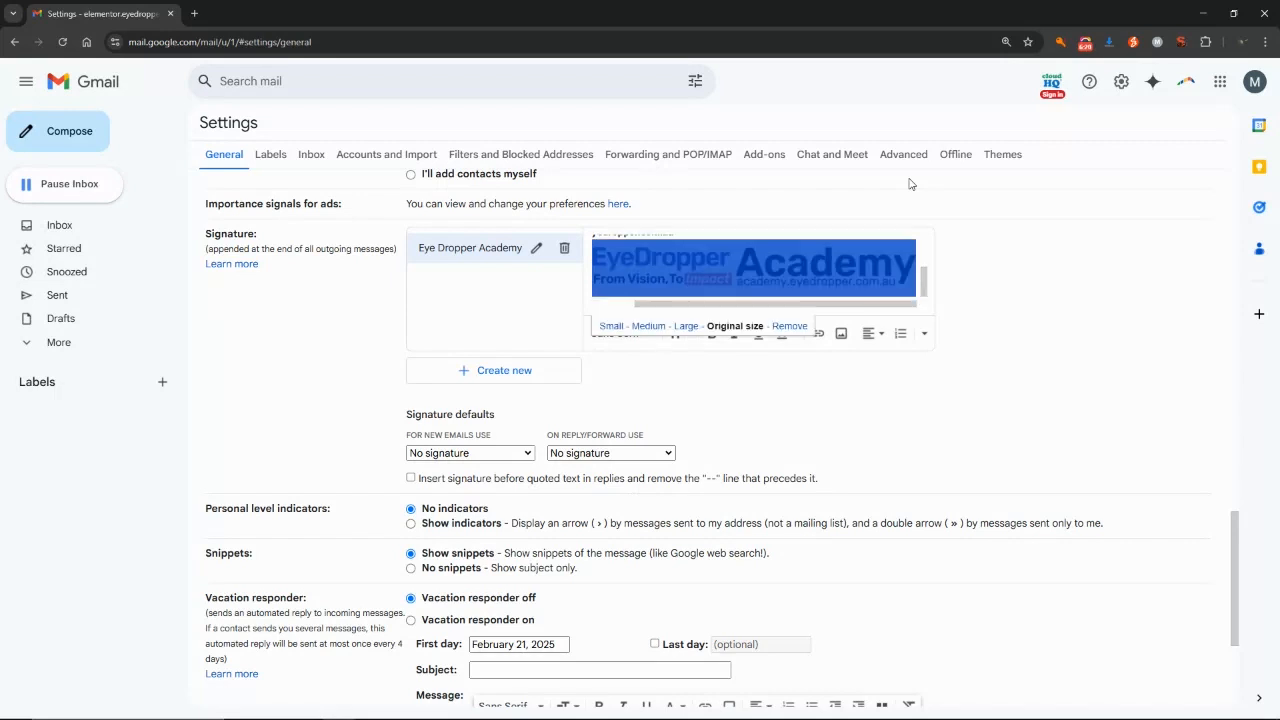
Link the logo to academy.eyedropper.com.au and check the resulting link preview.
{"action": "scroll", "coordinate": [808, 496], "scroll_direction": "up", "scroll_amount": 1}
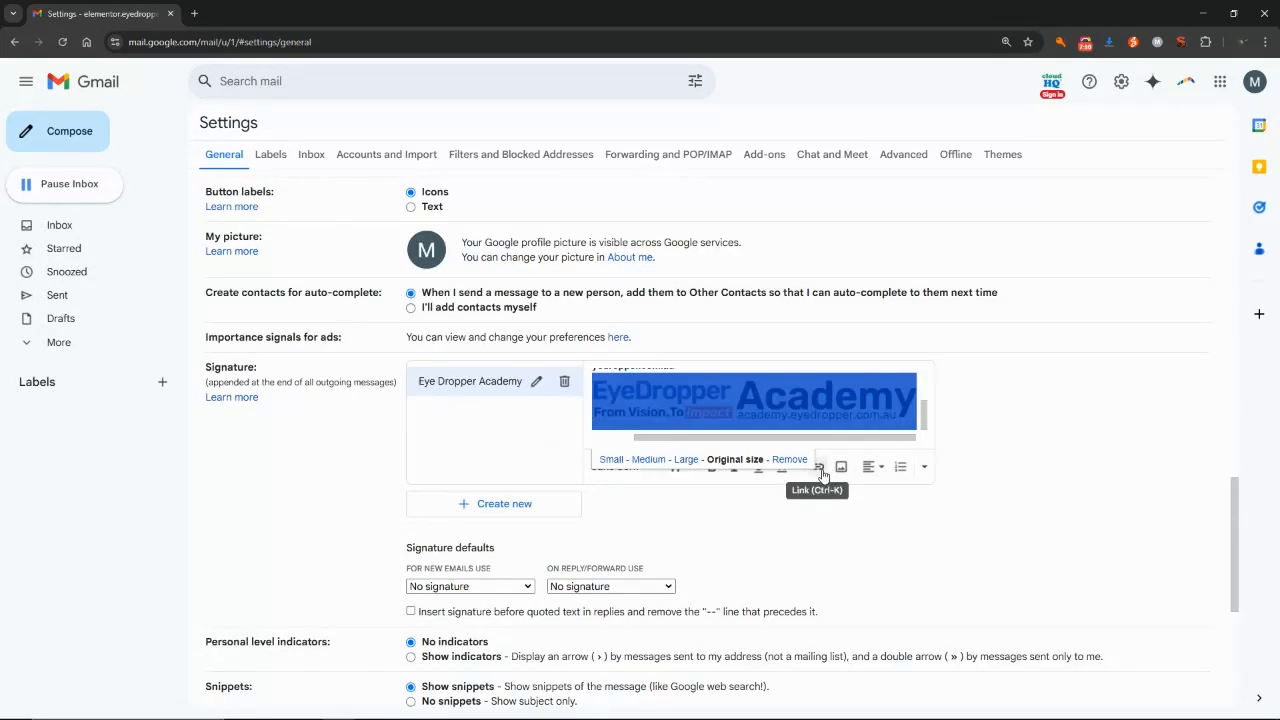
{"action": "left_click", "coordinate": [822, 472]}
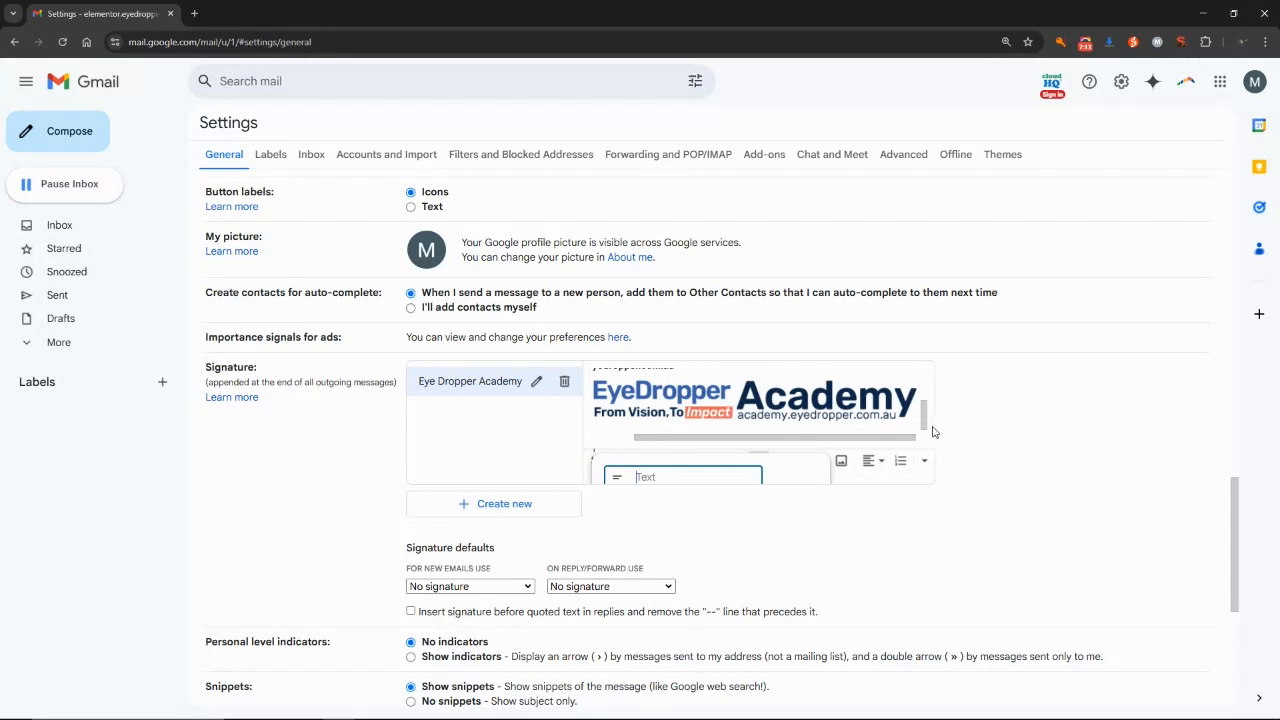
{"action": "scroll", "coordinate": [918, 455], "scroll_direction": "down", "scroll_amount": 1}
{"action": "scroll", "coordinate": [904, 477], "scroll_direction": "up", "scroll_amount": 1}
{"action": "scroll", "coordinate": [1058, 327], "scroll_direction": "down", "scroll_amount": 1}
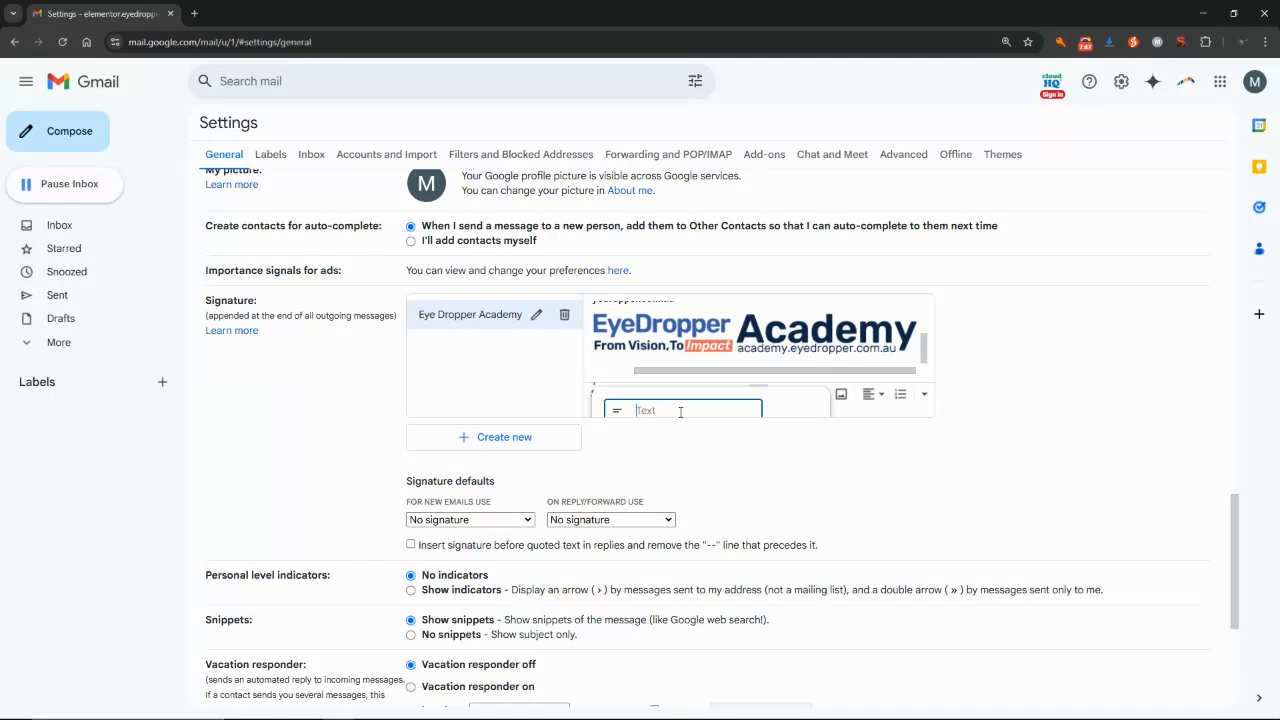
{"action": "key", "text": "Tab"}
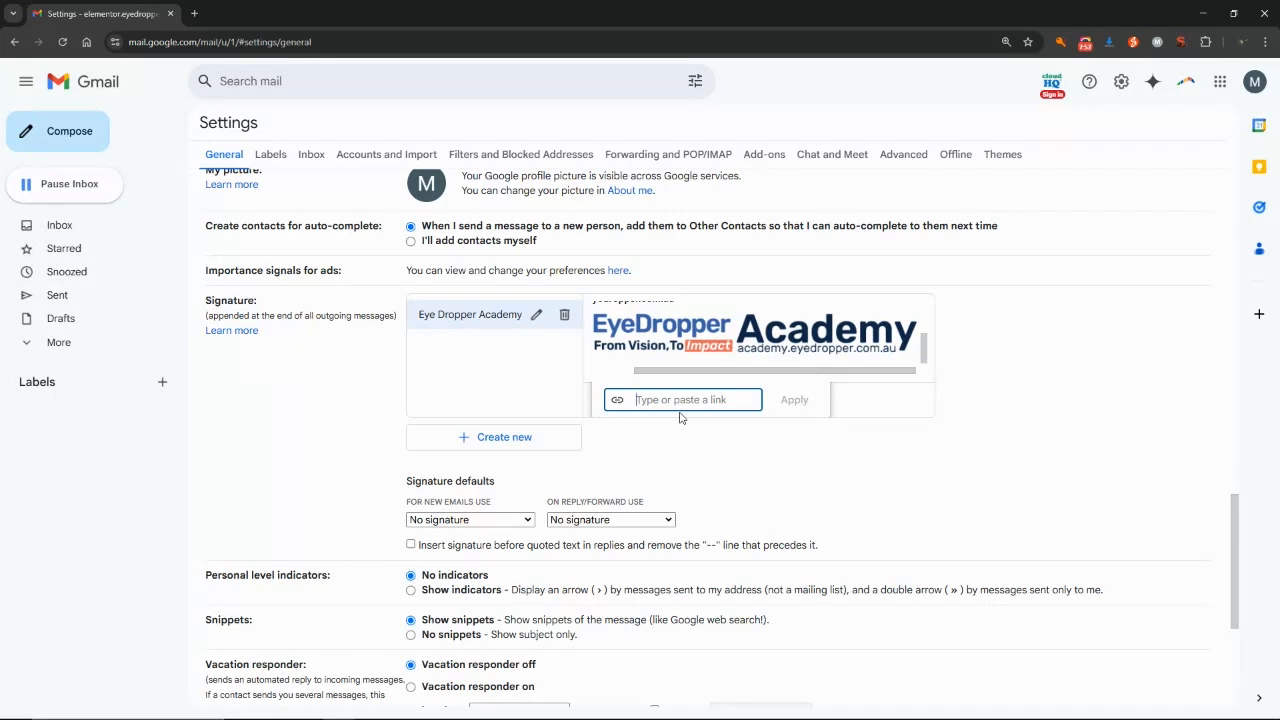
{"action": "type", "text": "academy.eyedropper.com.au"}
{"action": "left_click", "coordinate": [794, 400]}
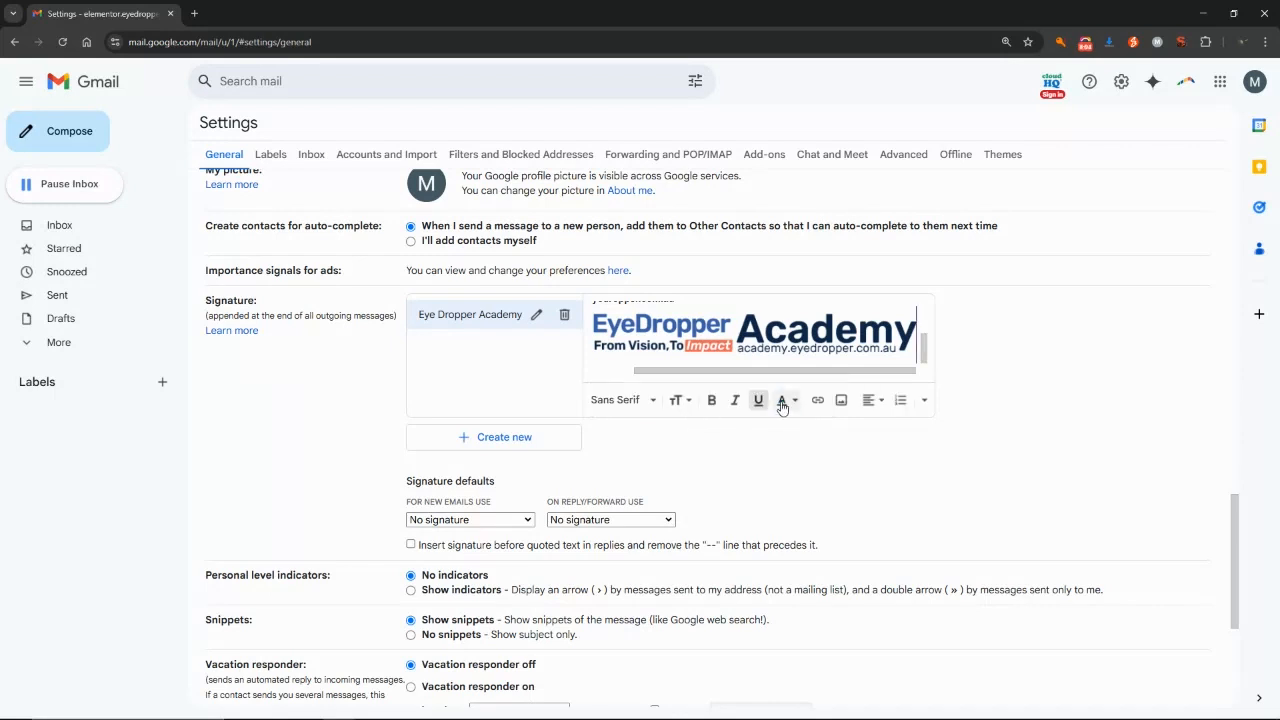
{"action": "left_click", "coordinate": [850, 340]}
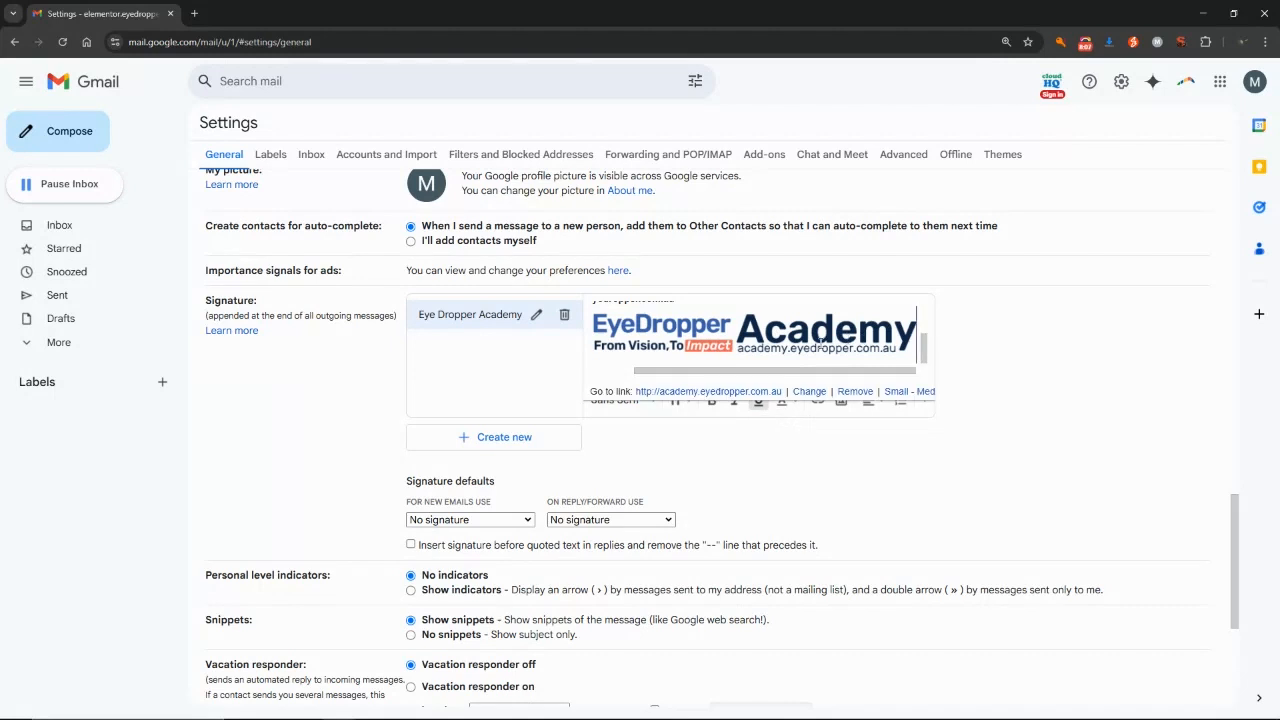
{"action": "scroll", "coordinate": [730, 348], "scroll_direction": "up", "scroll_amount": 2}
{"action": "left_click", "coordinate": [708, 350]}
{"action": "scroll", "coordinate": [709, 346], "scroll_direction": "down", "scroll_amount": 2}
{"action": "left_click", "coordinate": [724, 333]}
{"action": "scroll", "coordinate": [803, 356], "scroll_direction": "up", "scroll_amount": 2}
{"action": "left_click", "coordinate": [751, 334]}
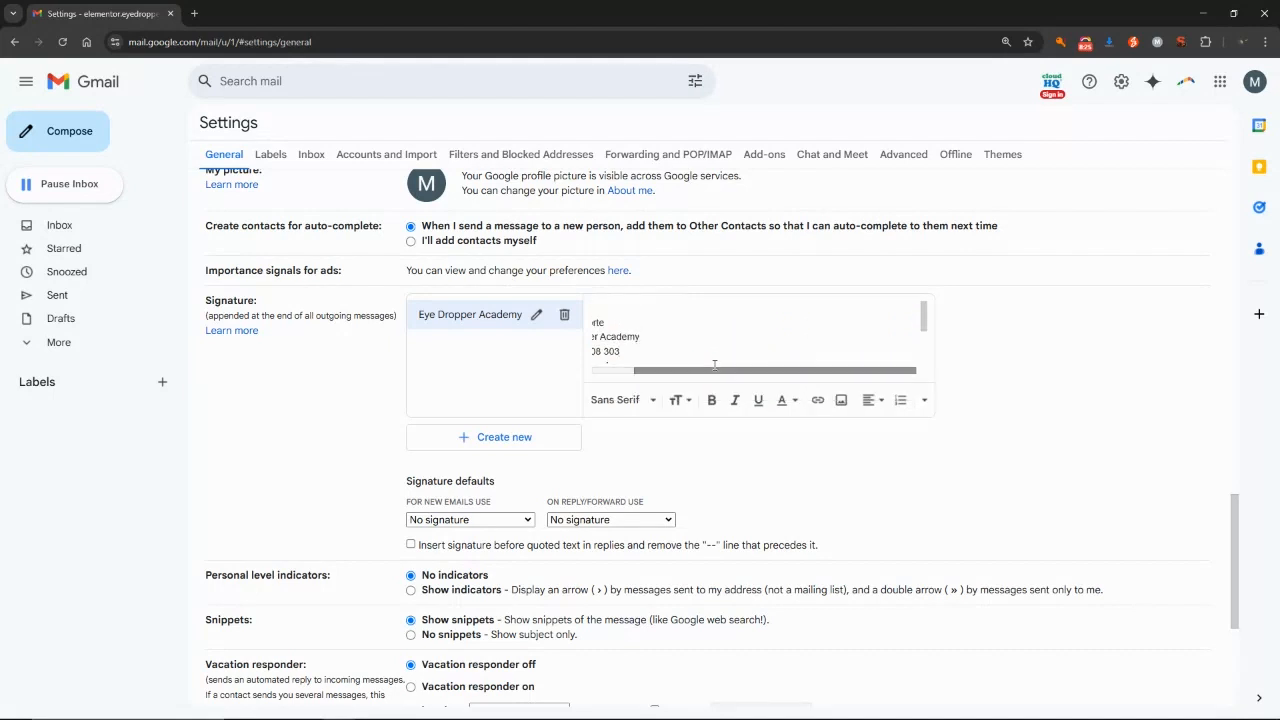
{"action": "scroll", "coordinate": [712, 370], "scroll_direction": "left", "scroll_amount": 2}
{"action": "scroll", "coordinate": [711, 363], "scroll_direction": "down", "scroll_amount": 2}
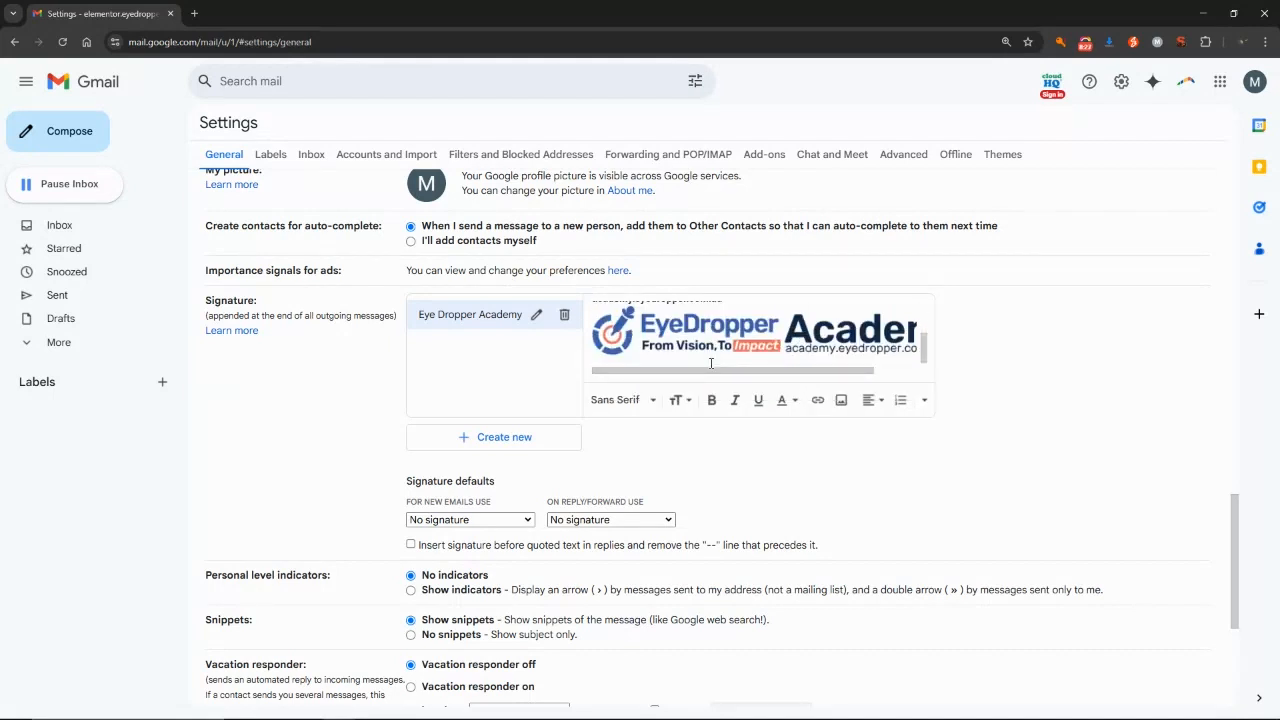
{"action": "left_click", "coordinate": [925, 401]}
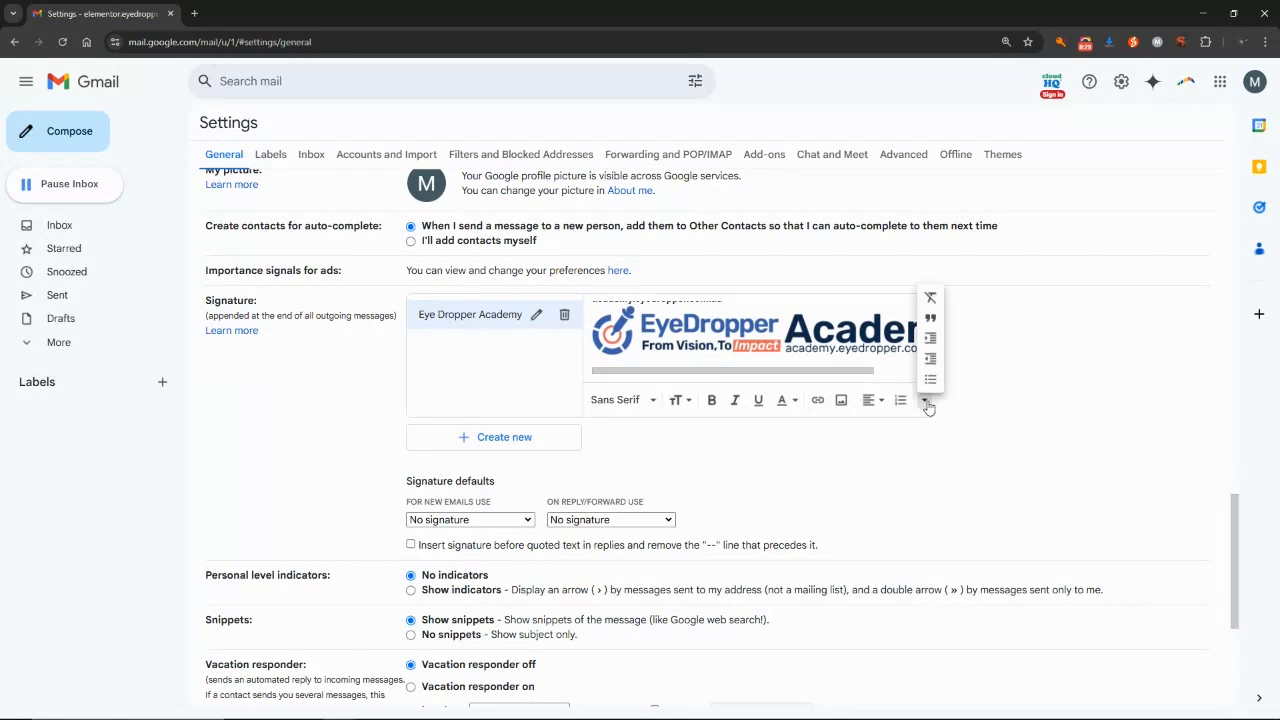
{"action": "left_click", "coordinate": [929, 405]}
{"action": "scroll", "coordinate": [724, 338], "scroll_direction": "up", "scroll_amount": 5}
Bold the Eye Dropper Academy company line, then work on bolding the Ph: label.
{"action": "left_click", "coordinate": [667, 324]}
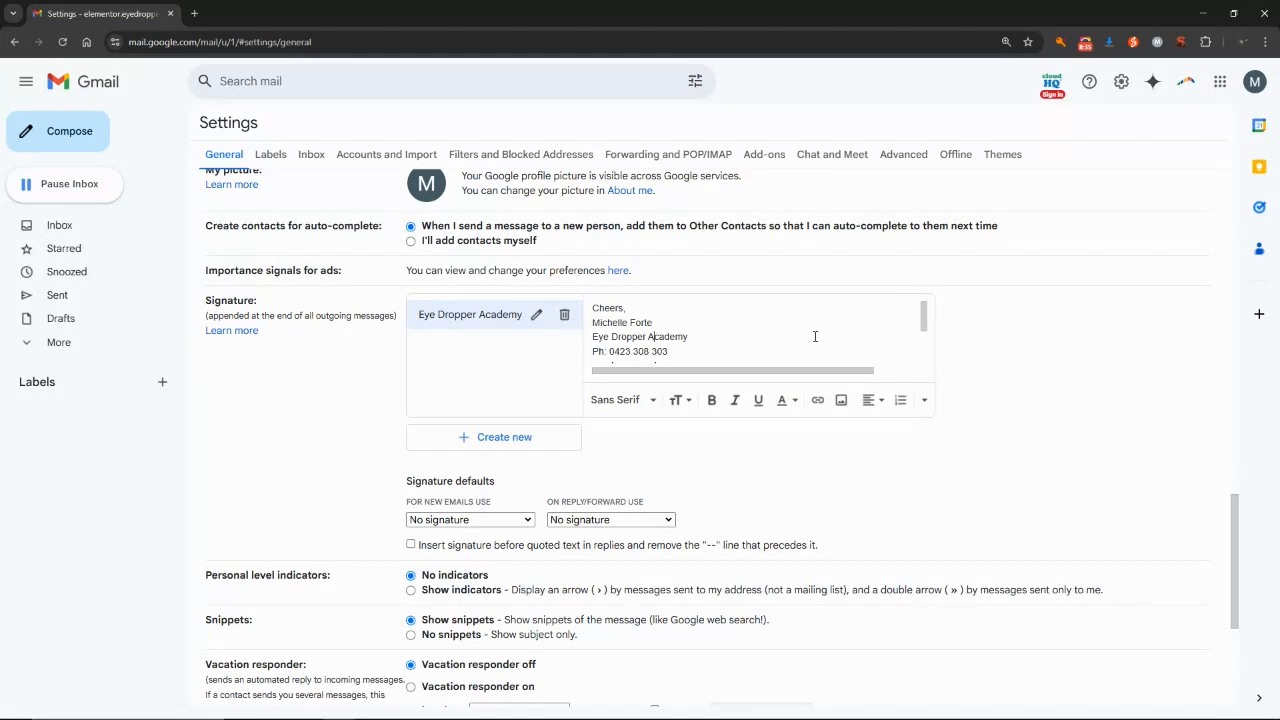
{"action": "triple_click", "coordinate": [815, 336]}
{"action": "key", "text": "ctrl+b"}
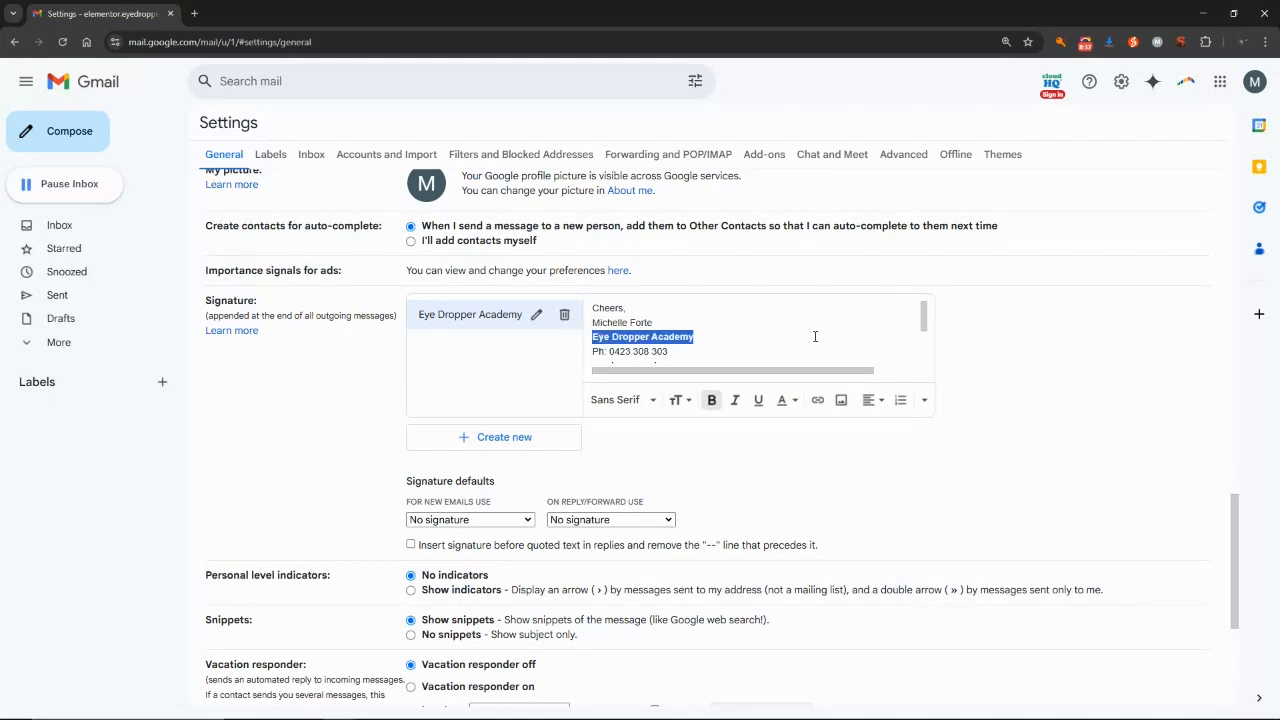
{"action": "key", "text": "Down"}
{"action": "key", "text": "shift+Home"}
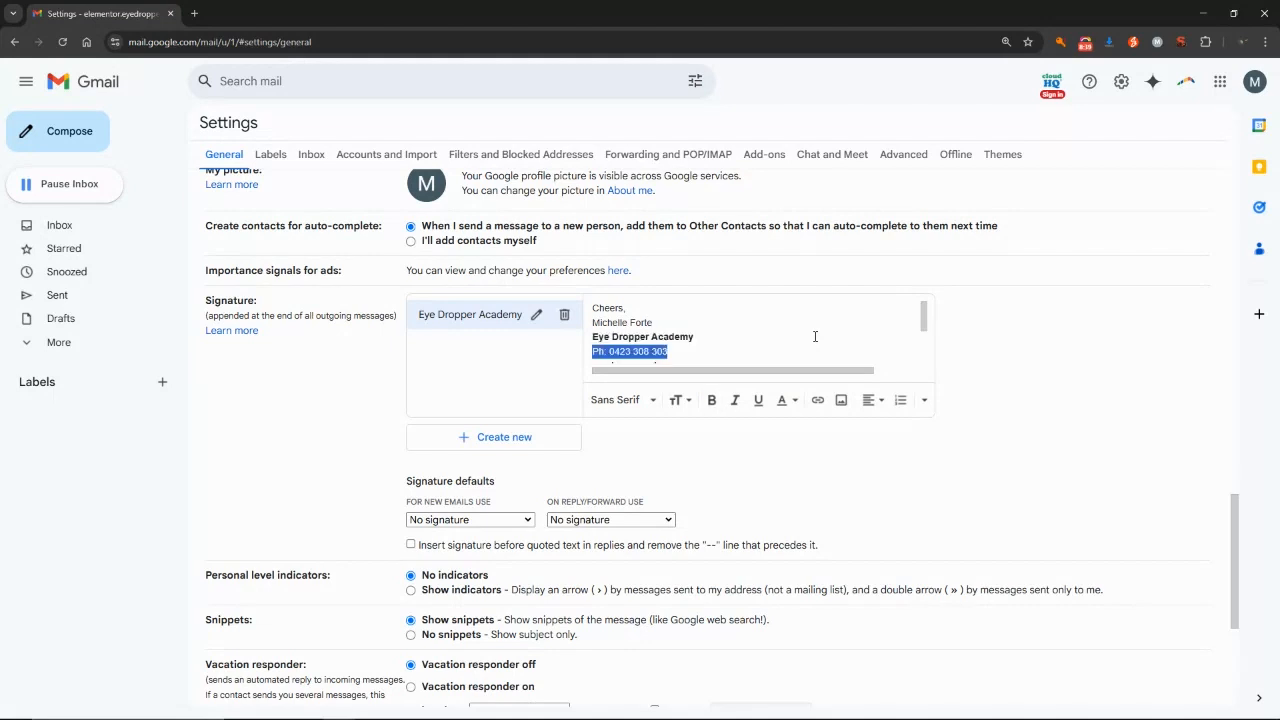
{"action": "left_click_drag", "start_coordinate": [924, 320], "coordinate": [924, 333]}
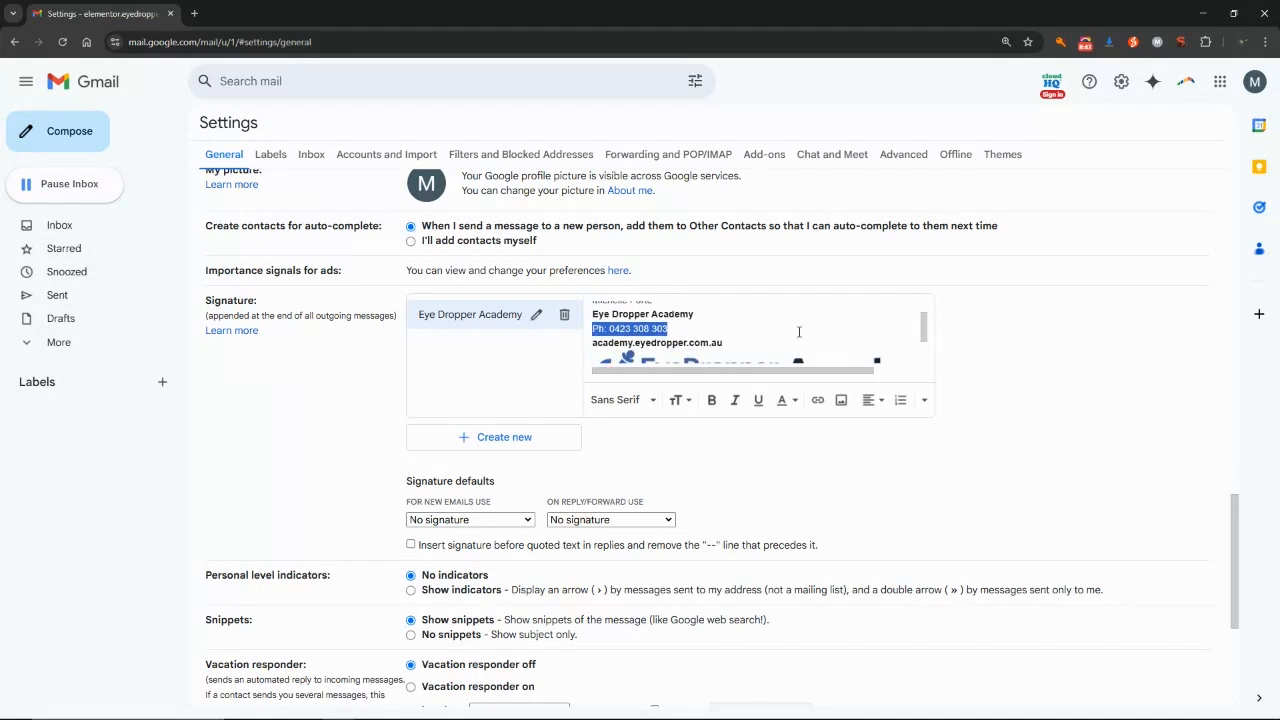
{"action": "key", "text": "Right"}
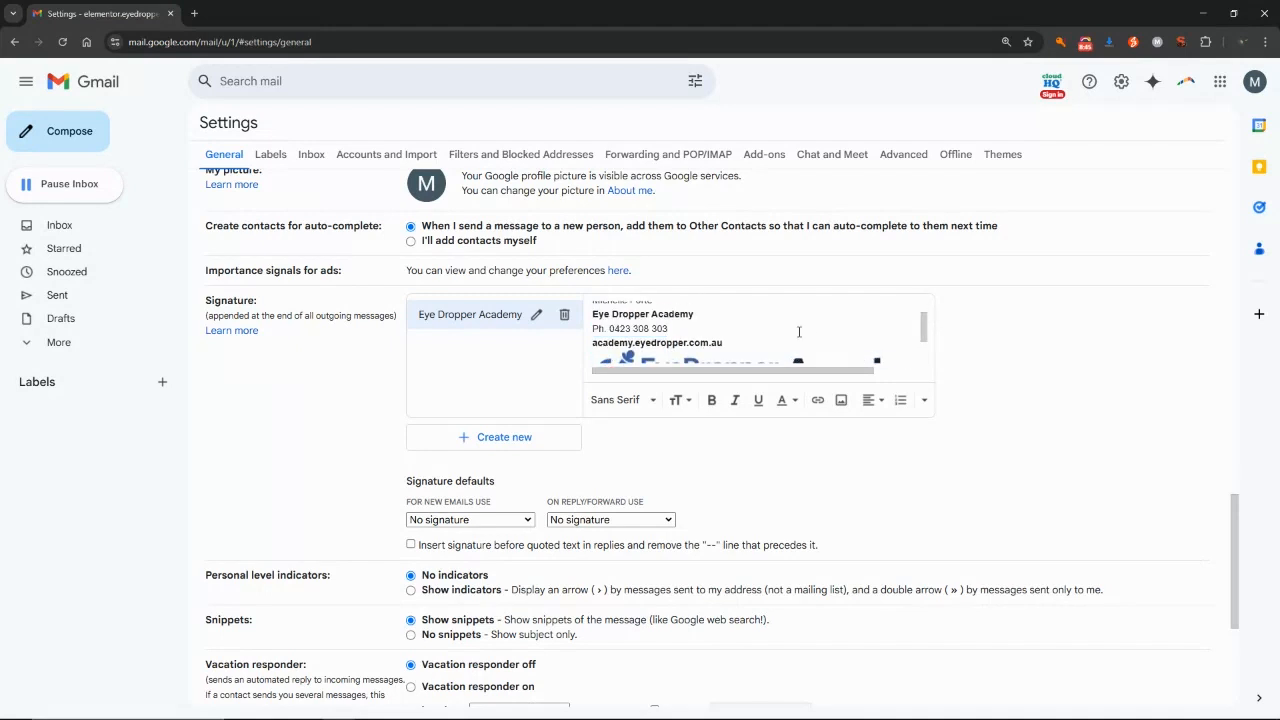
{"action": "key", "text": "ctrl+z"}
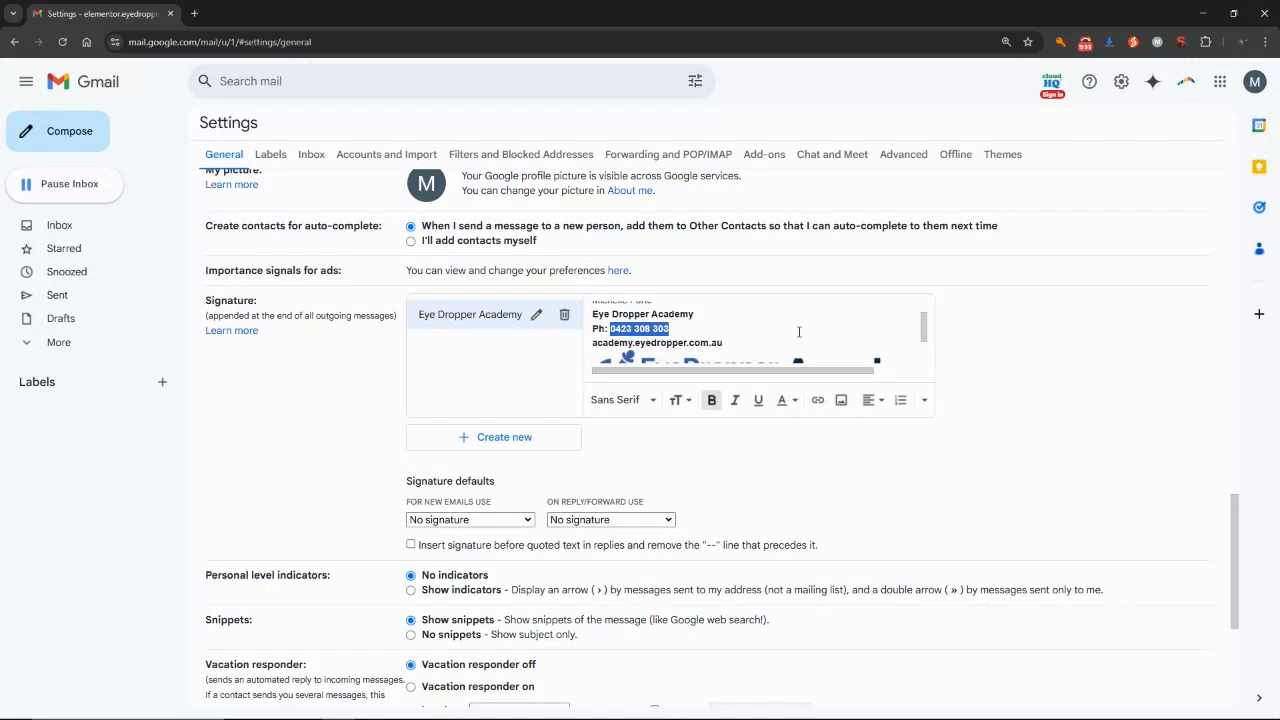
Link the phone number to a tel: address using its +61 international format.
{"action": "left_click", "coordinate": [728, 328]}
{"action": "left_click", "coordinate": [798, 360]}
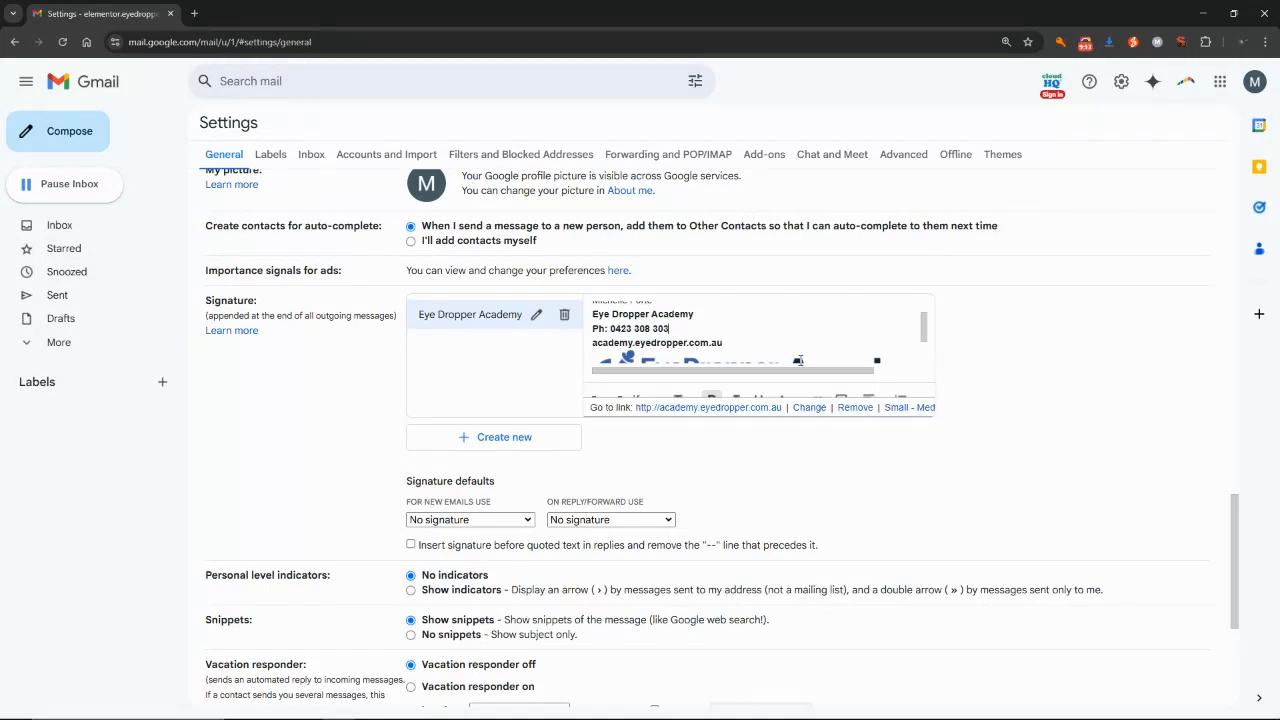
{"action": "left_click", "coordinate": [695, 330]}
{"action": "key", "text": "ctrl+shift+Left"}
{"action": "key", "text": "ctrl+shift+Left"}
{"action": "key", "text": "ctrl+shift+Left"}
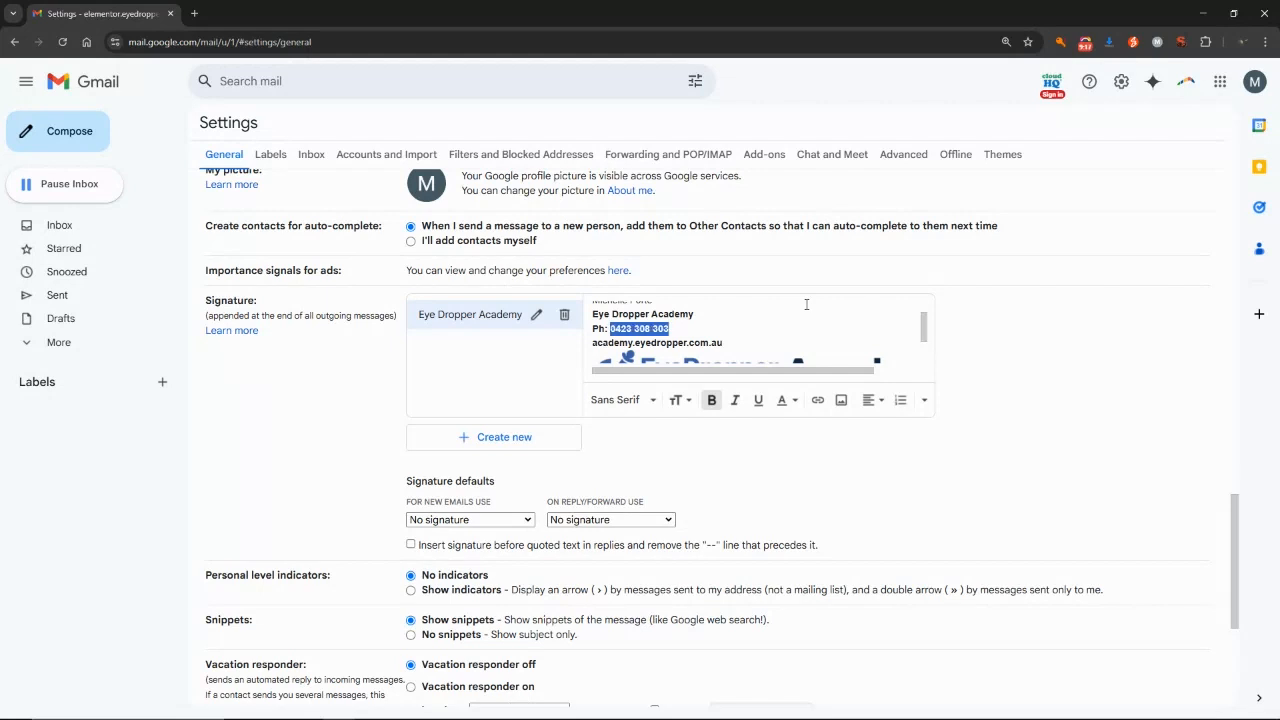
{"action": "left_click", "coordinate": [817, 400]}
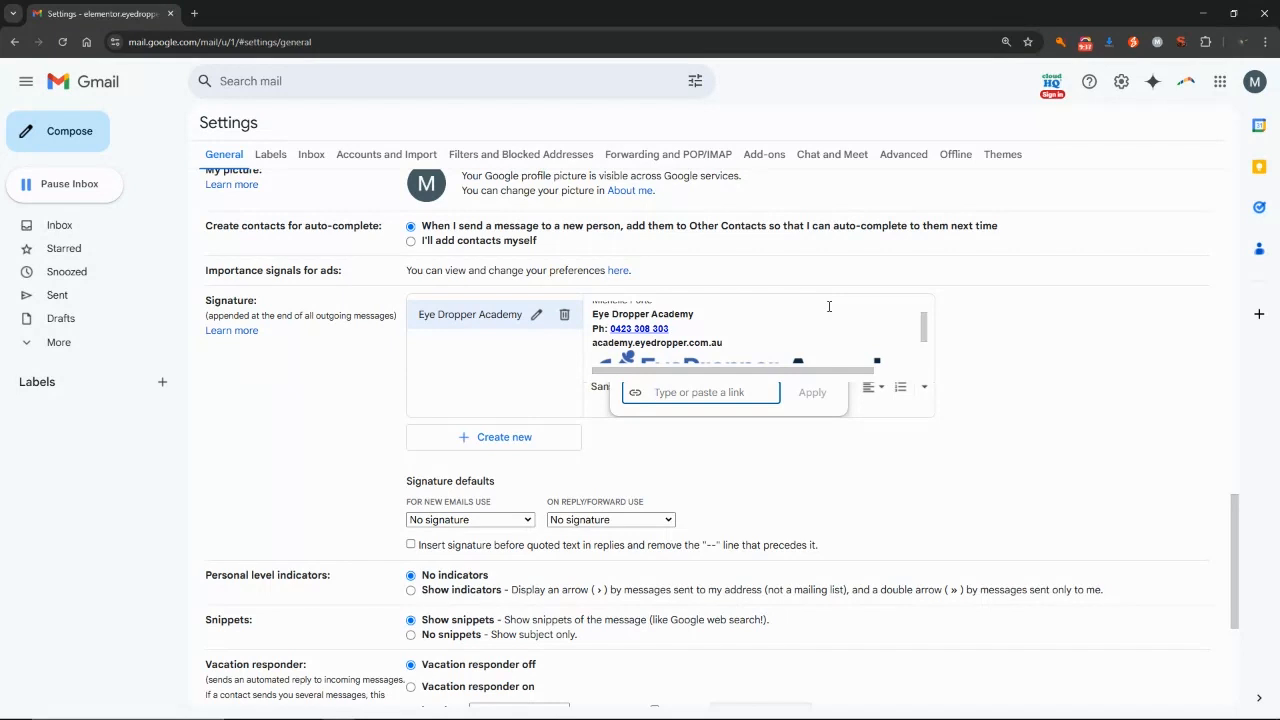
{"action": "type", "text": "tel:"}
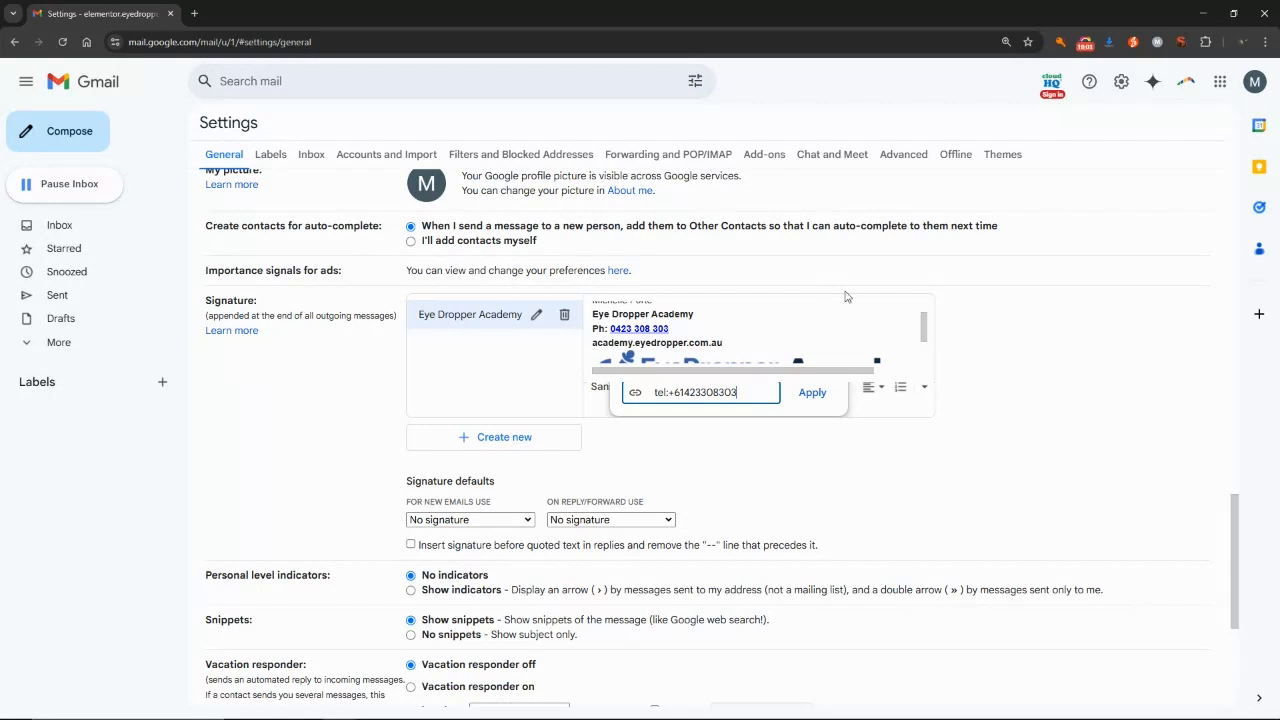
{"action": "left_click", "coordinate": [812, 392]}
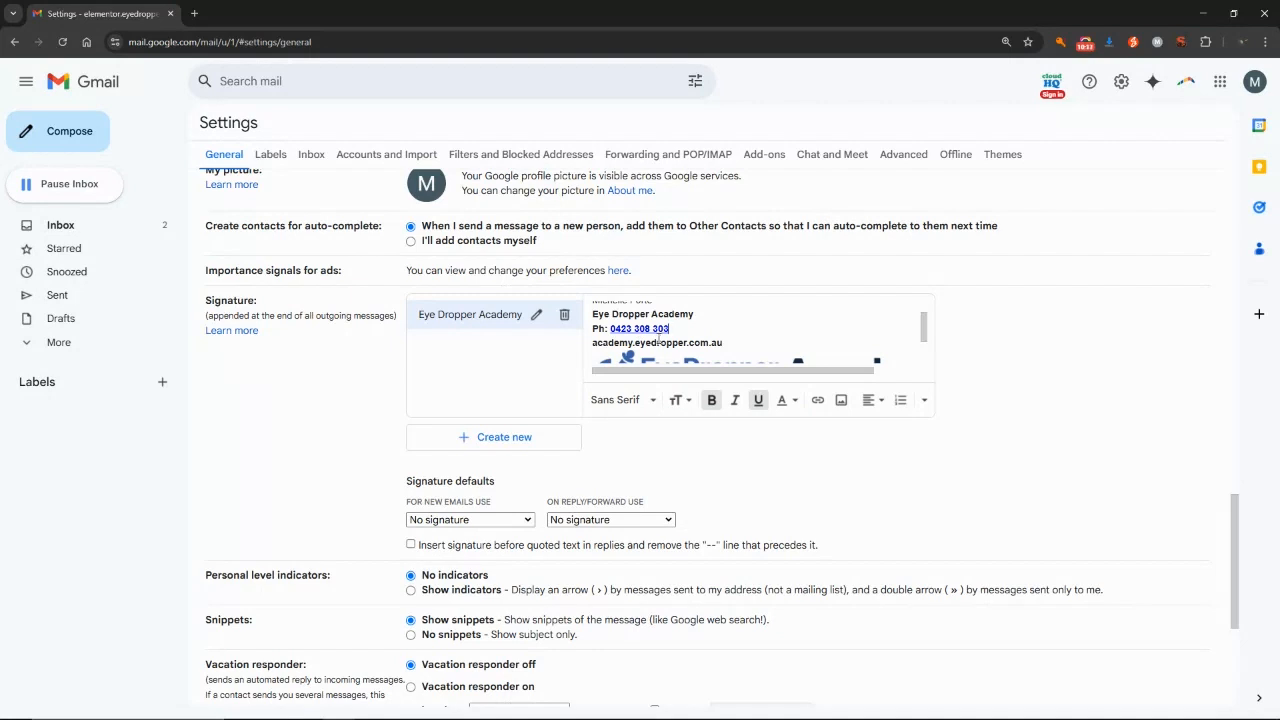
{"action": "left_click", "coordinate": [628, 342]}
{"action": "key", "text": "Home"}
{"action": "key", "text": "shift+End"}
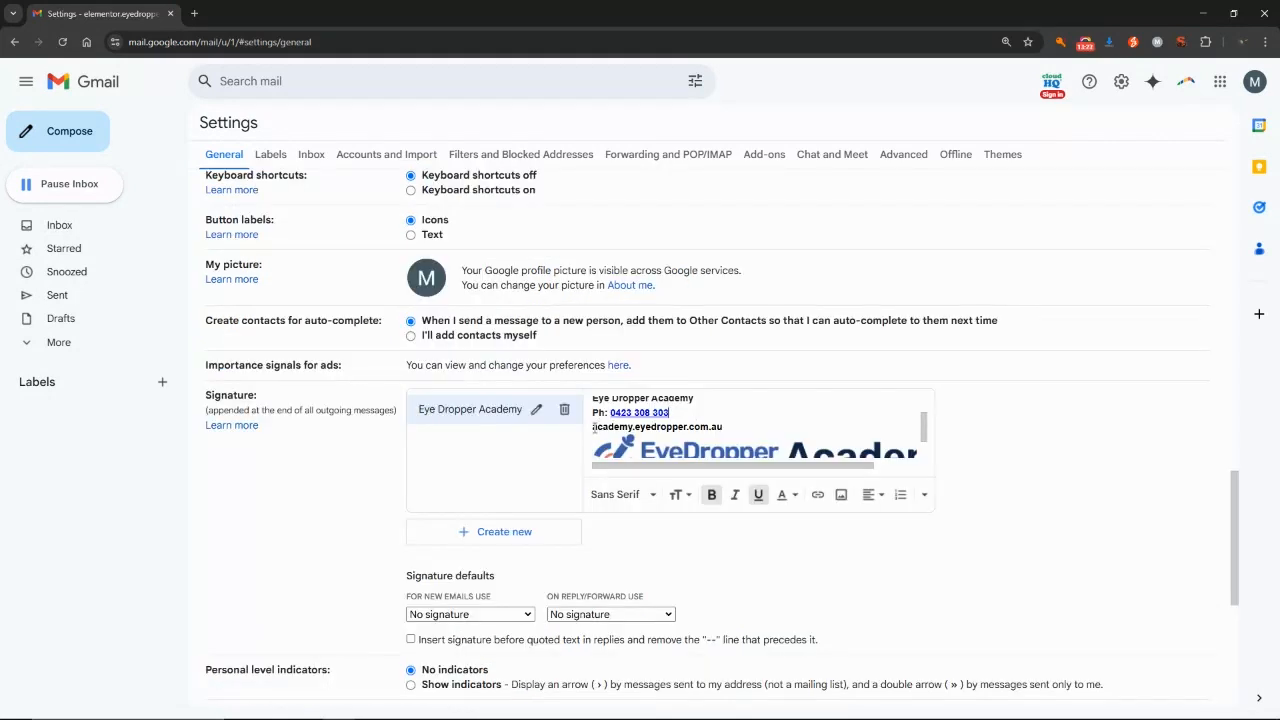
{"action": "left_click", "coordinate": [593, 427]}
{"action": "left_click", "coordinate": [594, 427], "text": "shift"}
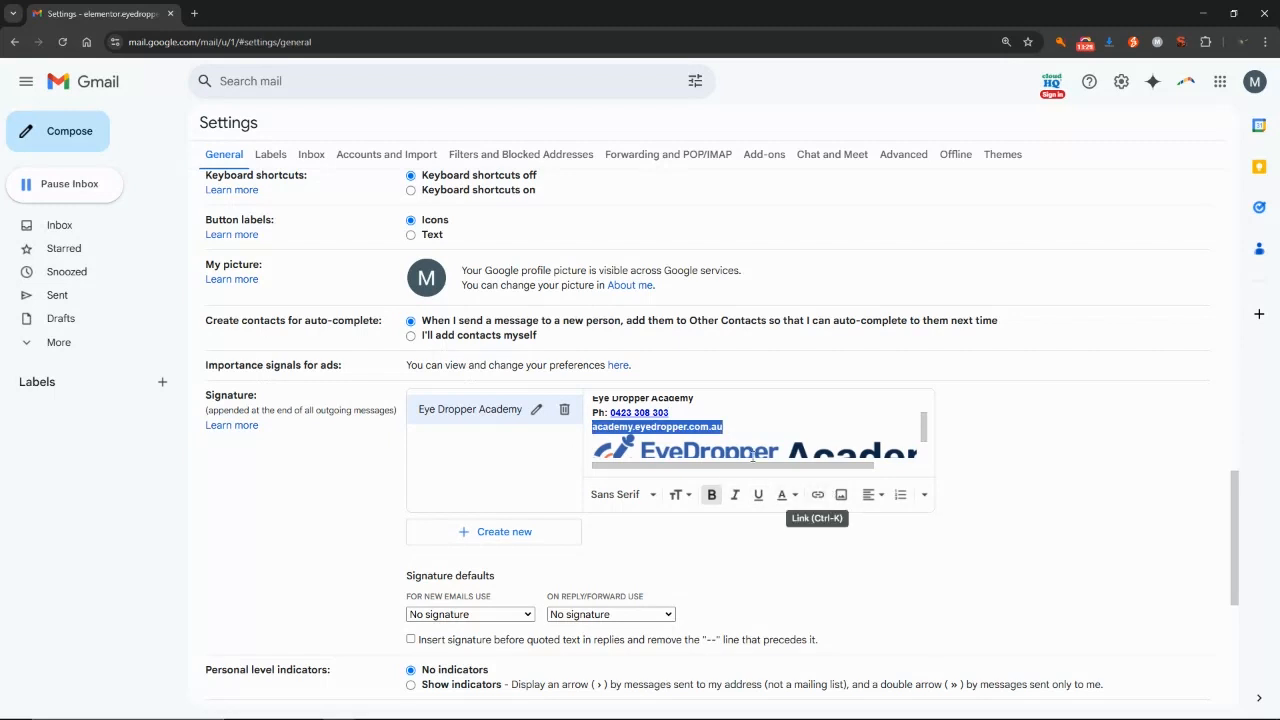
{"action": "left_click", "coordinate": [731, 431]}
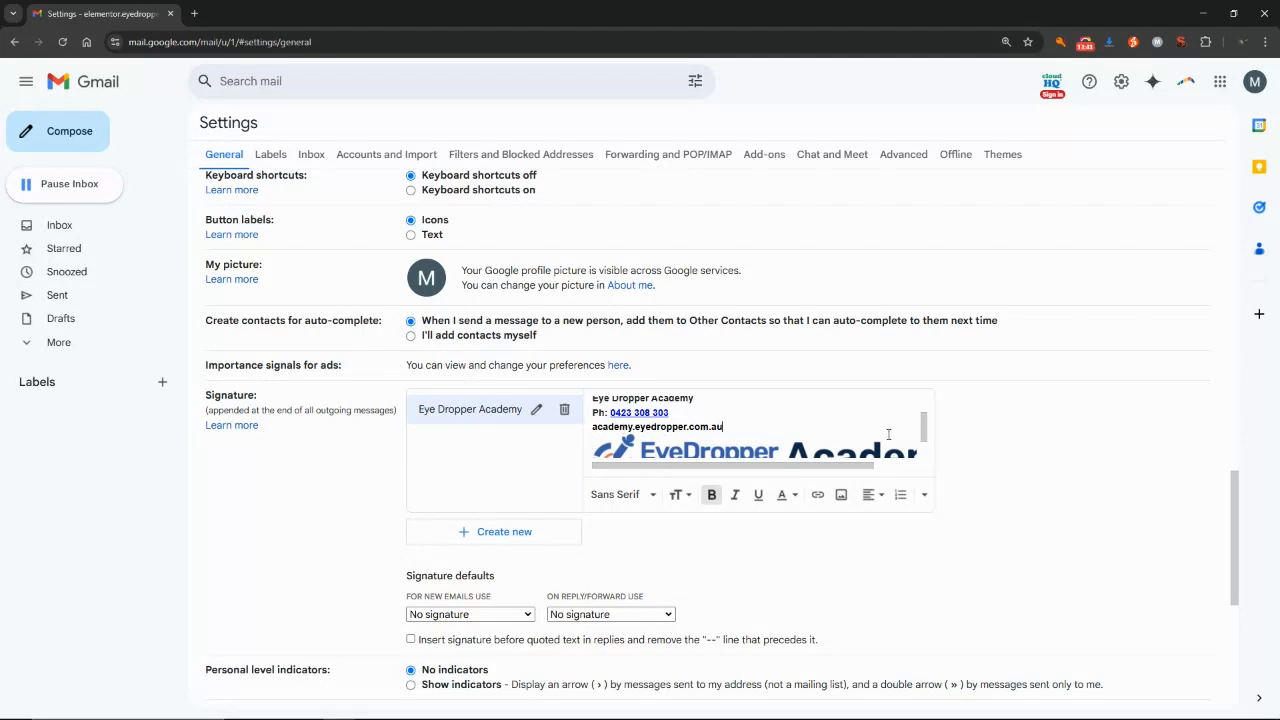
{"action": "left_click_drag", "start_coordinate": [928, 432], "coordinate": [926, 410]}
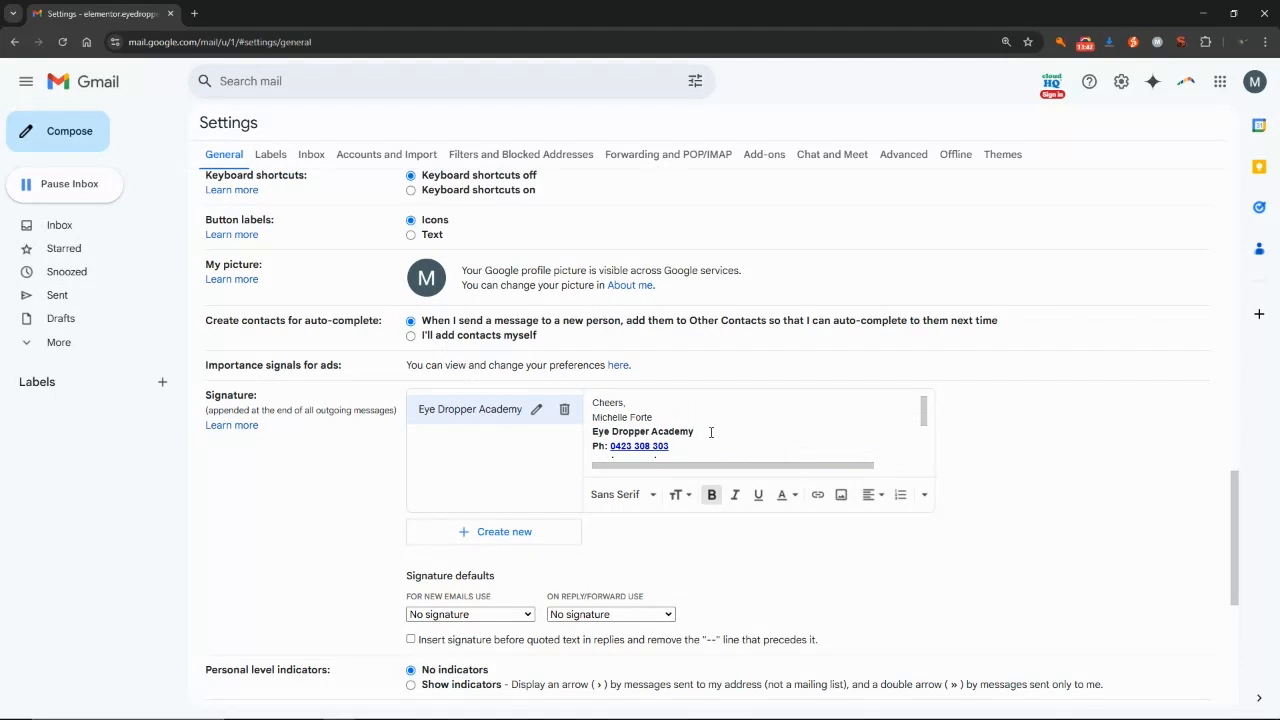
Select the Eye Dropper Academy line and try Small and Huge sizes before returning to Normal.
{"action": "left_click", "coordinate": [594, 432], "text": "shift"}
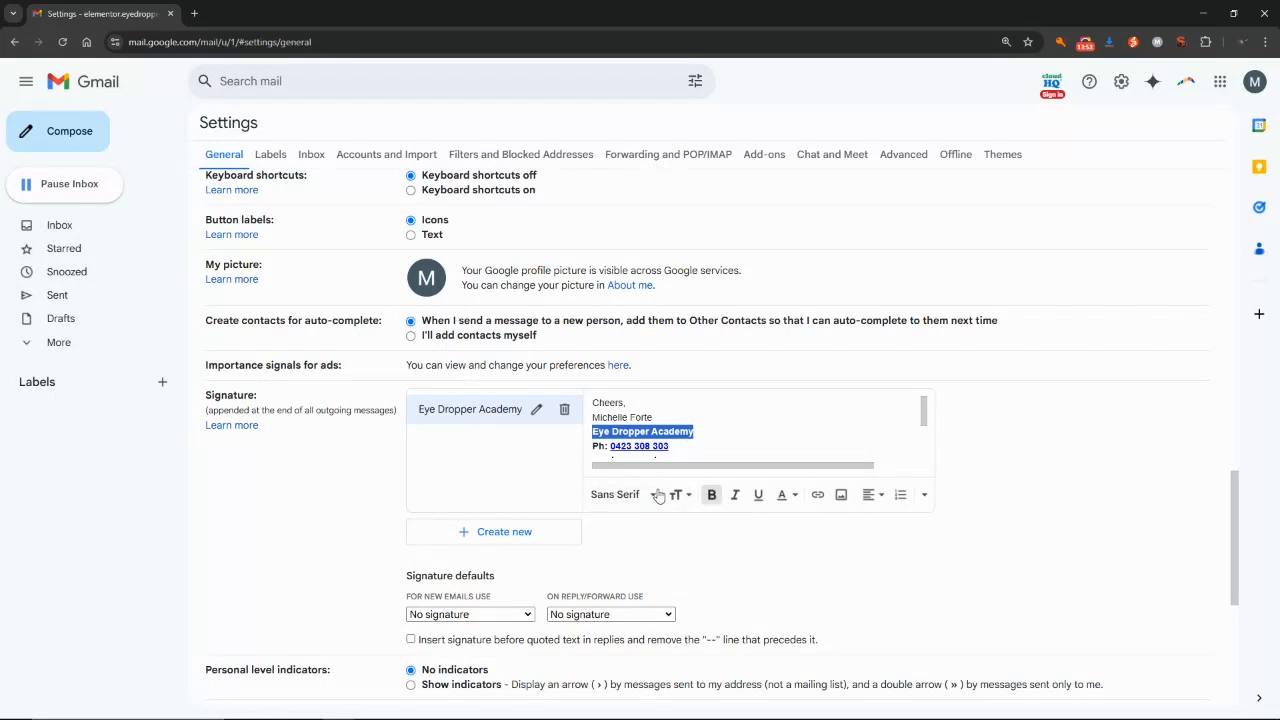
{"action": "left_click", "coordinate": [654, 496]}
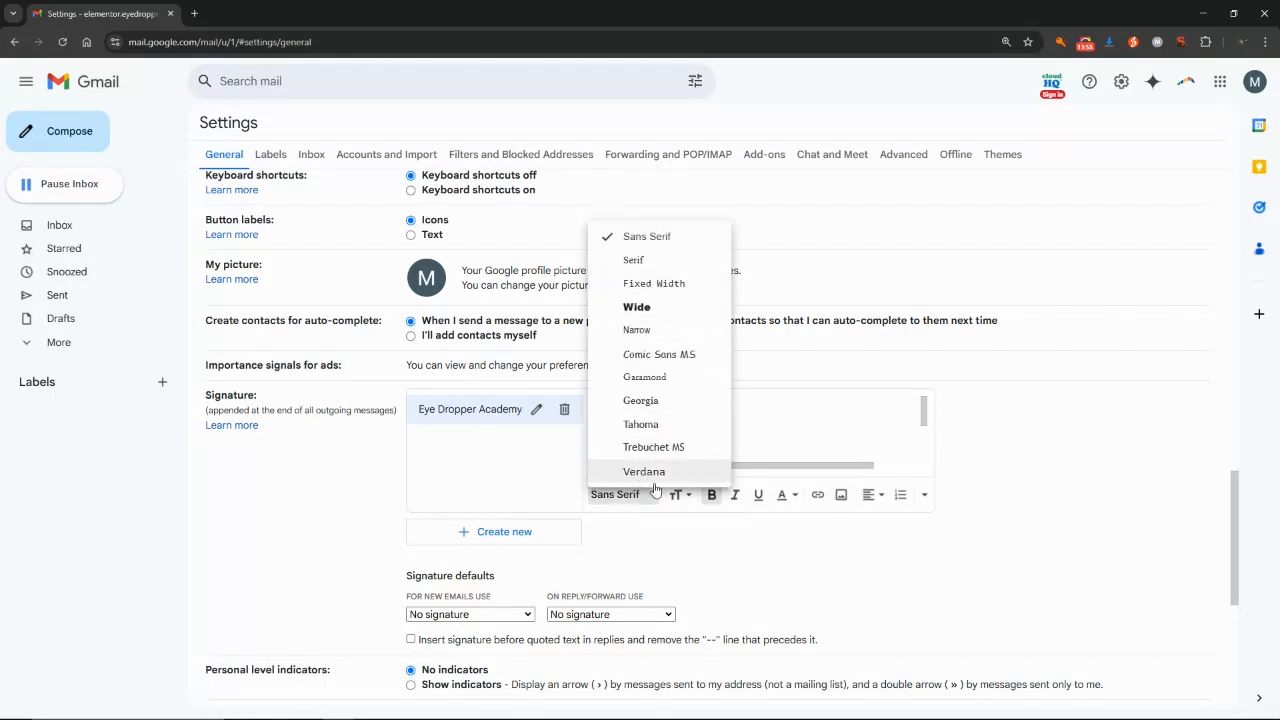
{"action": "left_click", "coordinate": [654, 496]}
{"action": "left_click", "coordinate": [681, 496]}
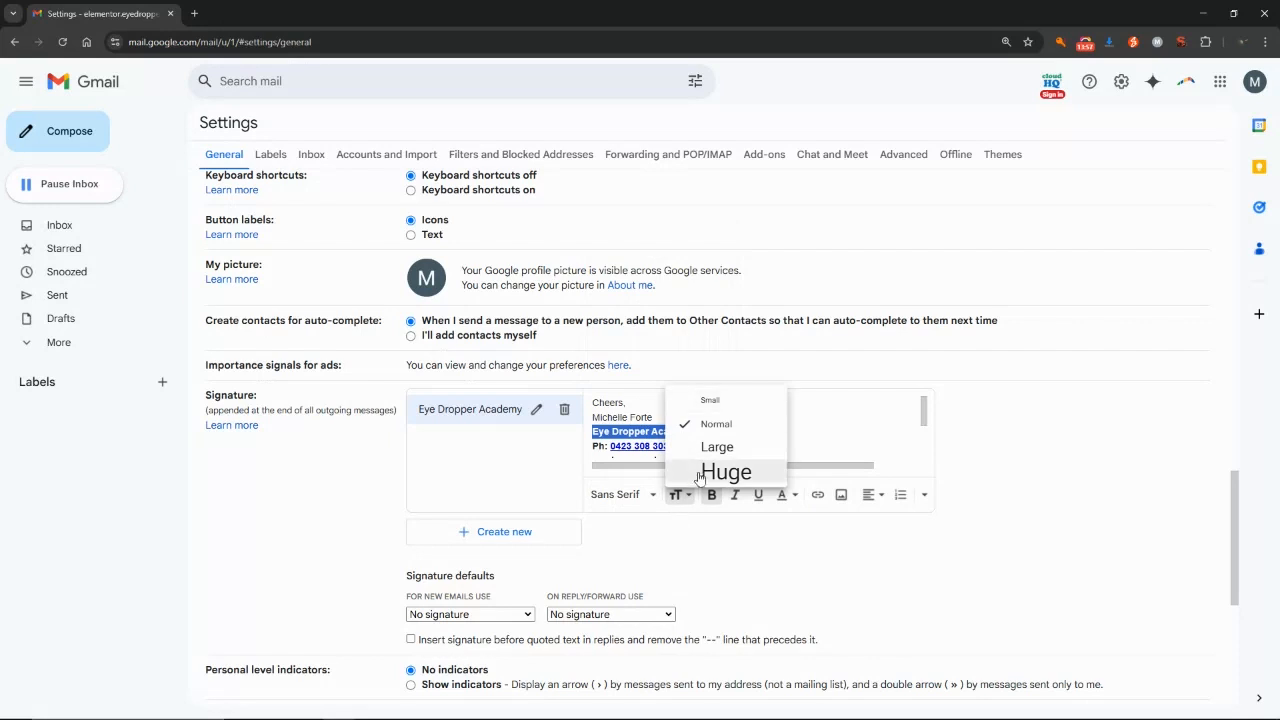
{"action": "left_click", "coordinate": [710, 400]}
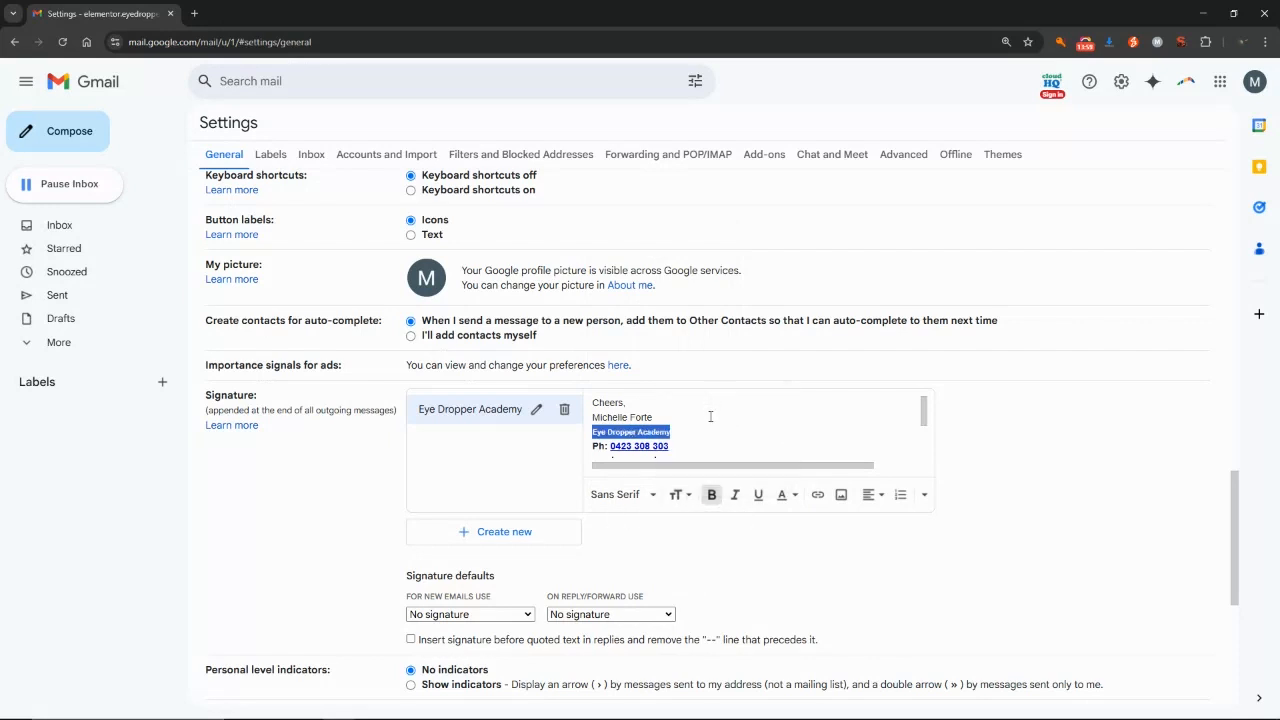
{"action": "left_click", "coordinate": [684, 496]}
{"action": "left_click", "coordinate": [726, 471]}
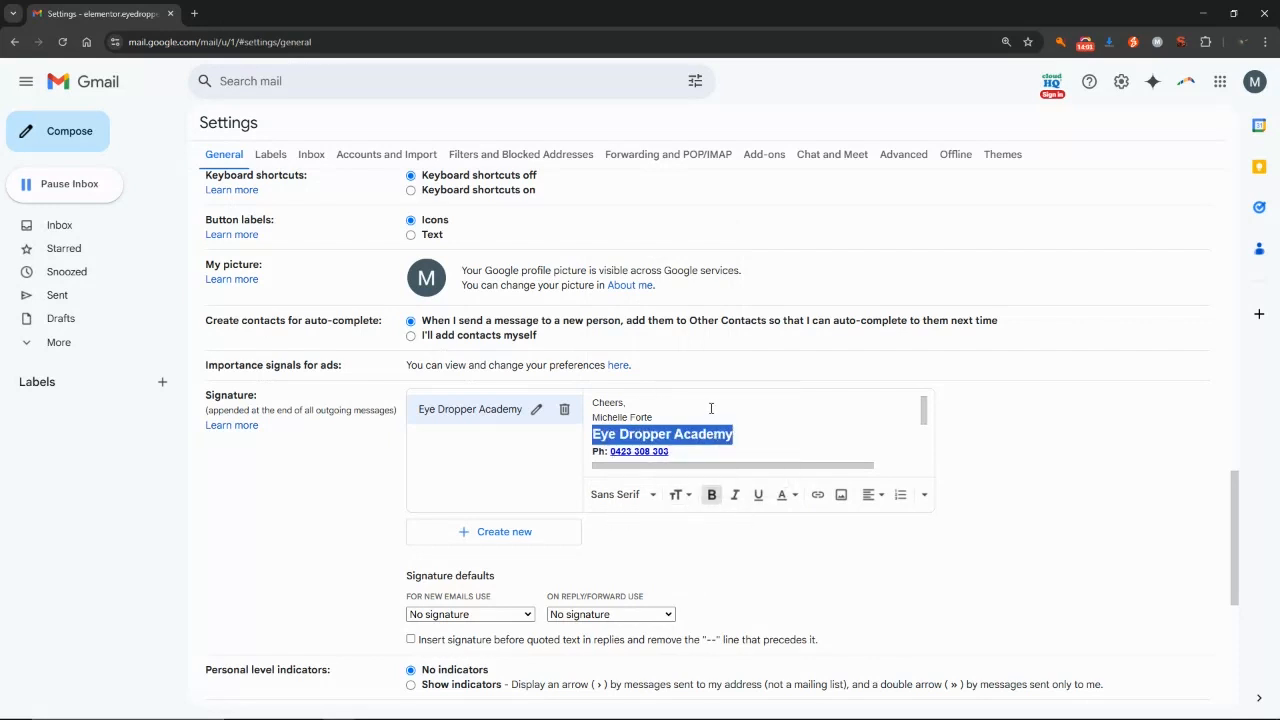
{"action": "left_click", "coordinate": [684, 495]}
{"action": "left_click", "coordinate": [714, 423]}
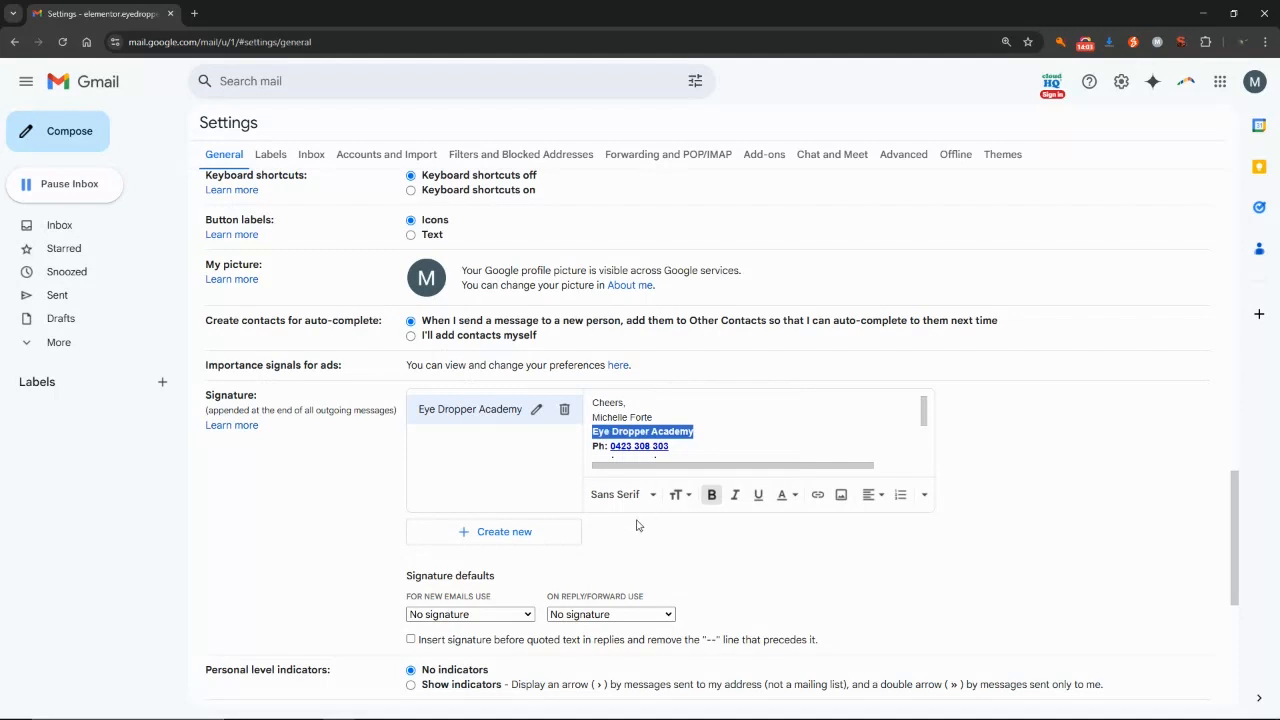
Keep the company name bold and colour it light red.
{"action": "left_click", "coordinate": [711, 494]}
{"action": "left_click", "coordinate": [711, 494]}
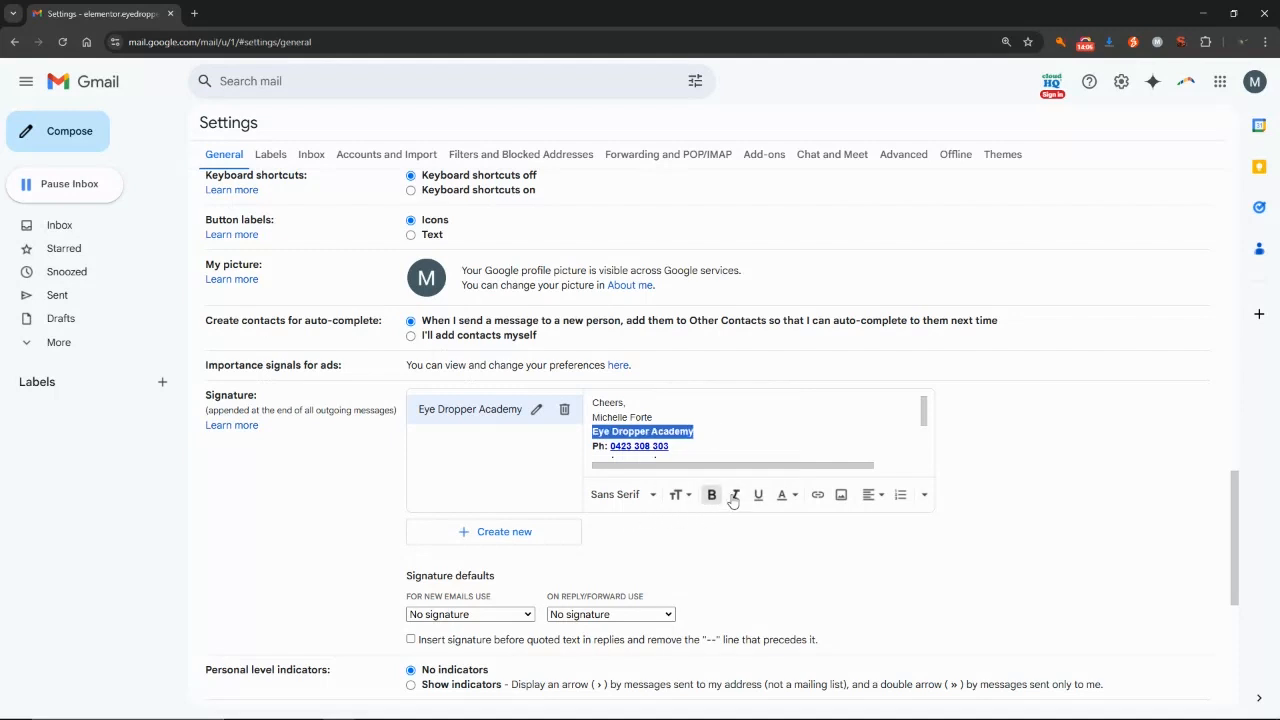
{"action": "left_click", "coordinate": [795, 497]}
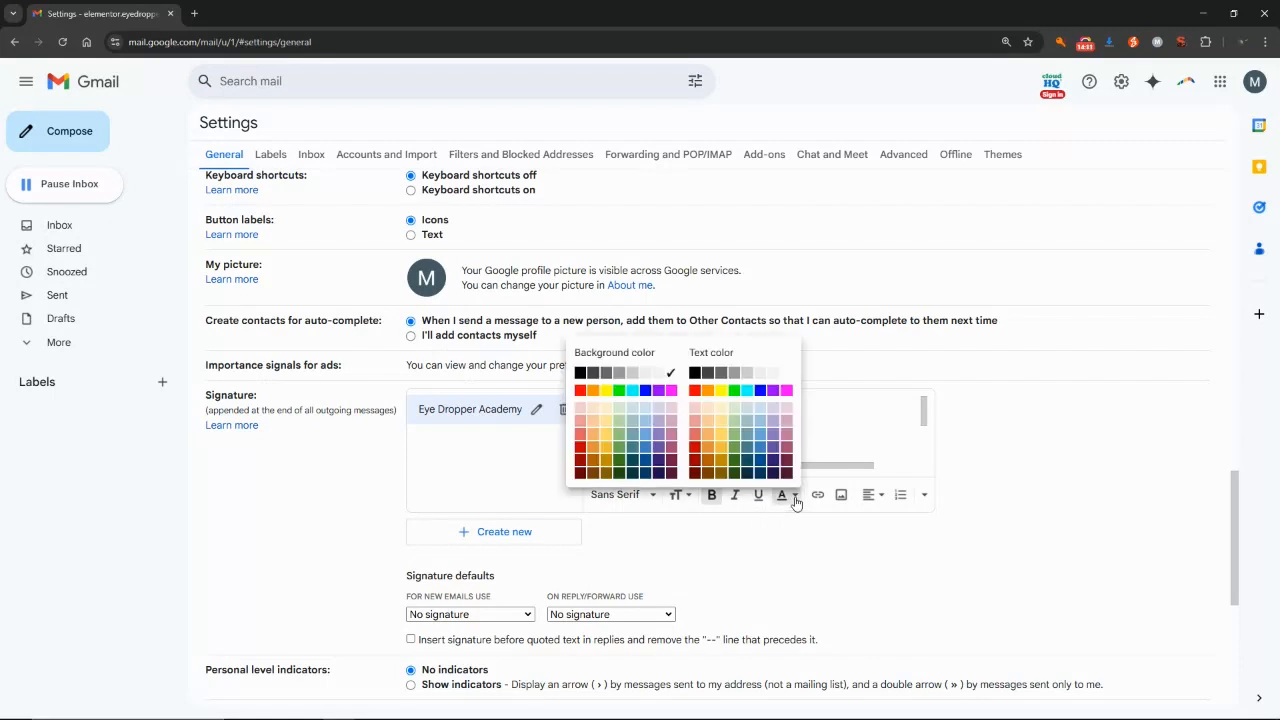
{"action": "left_click", "coordinate": [697, 441]}
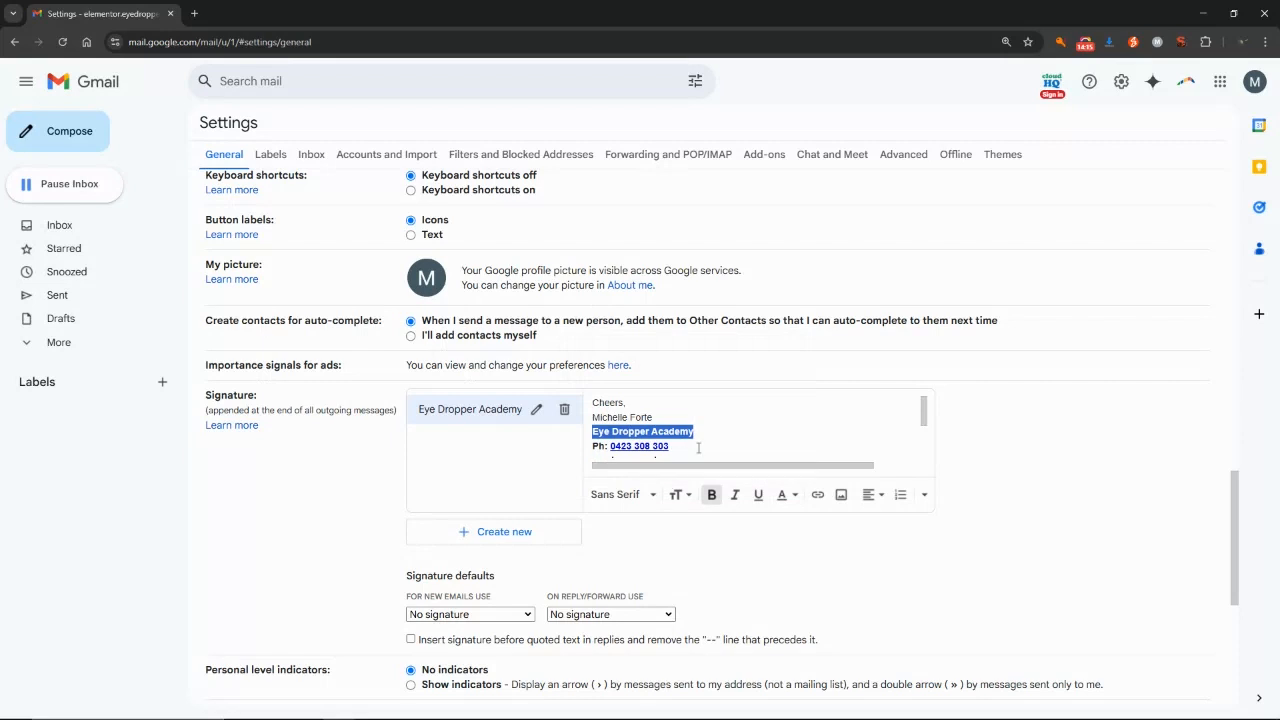
{"action": "left_click", "coordinate": [713, 438]}
{"action": "mouse_move", "coordinate": [925, 409]}
{"action": "left_mouse_down"}
{"action": "mouse_move", "coordinate": [925, 437]}
{"action": "mouse_move", "coordinate": [925, 405]}
{"action": "left_mouse_up"}
{"action": "left_click", "coordinate": [924, 495]}
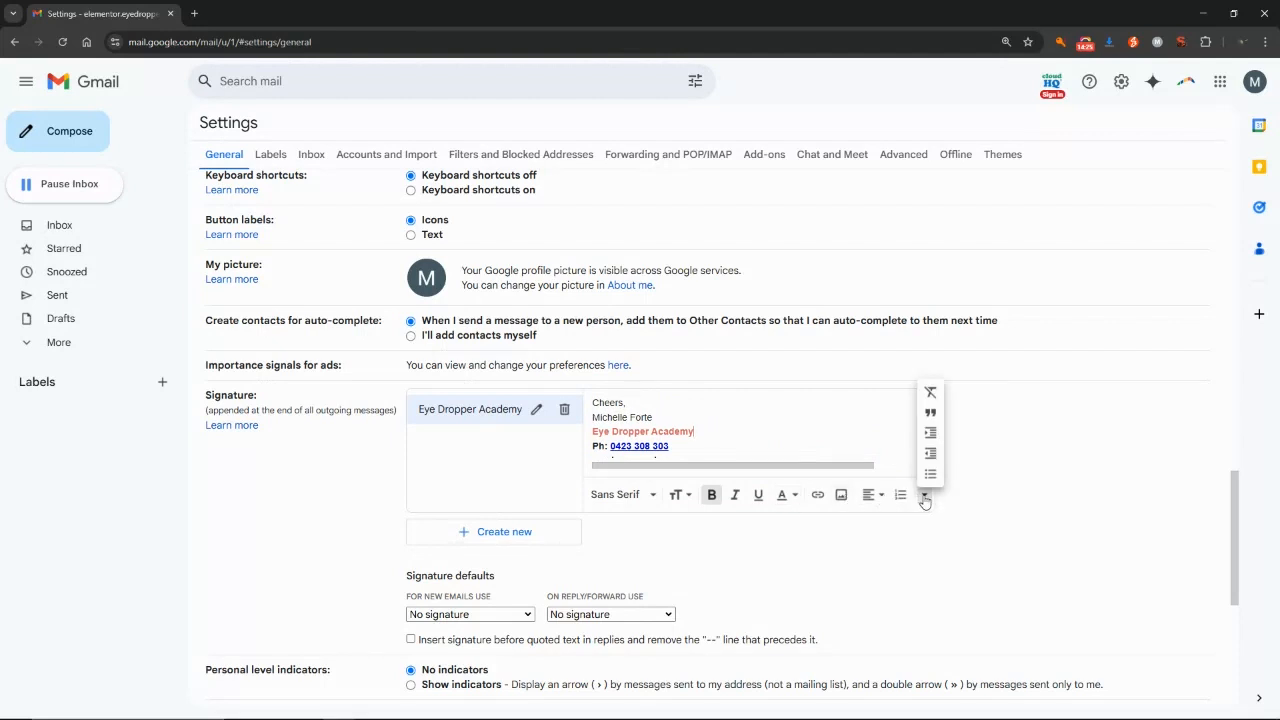
{"action": "left_click", "coordinate": [924, 497]}
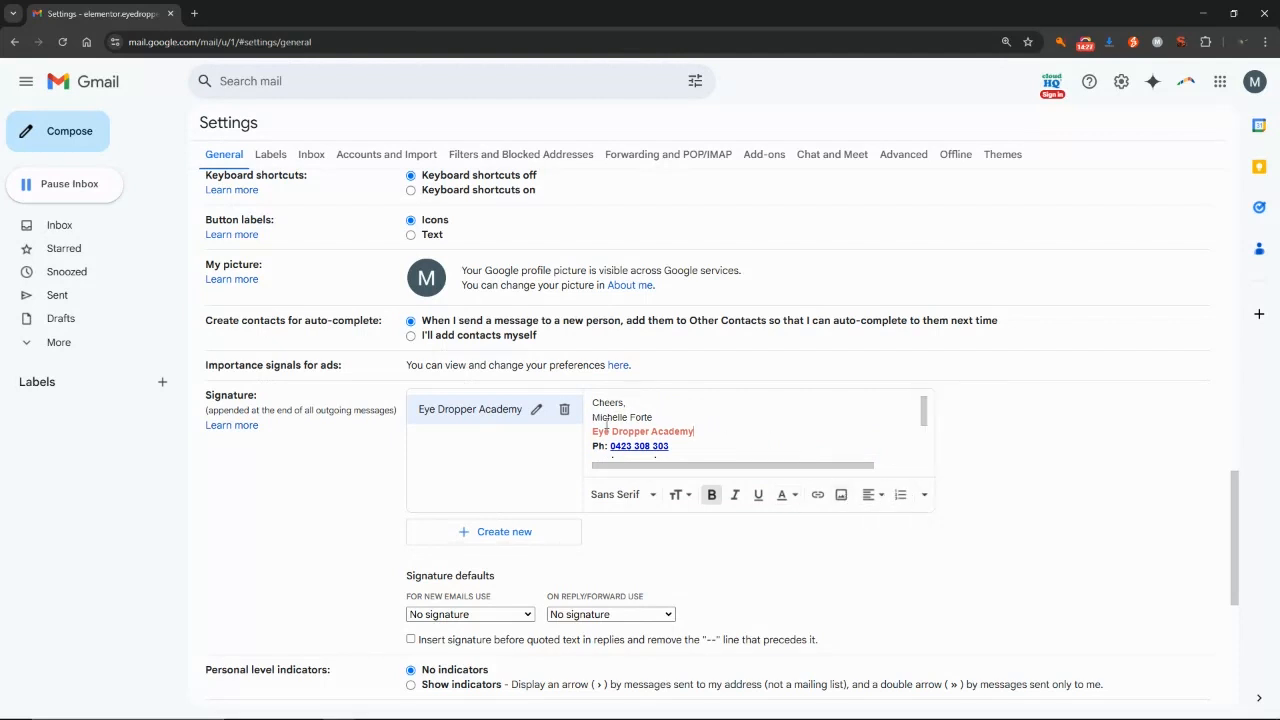
{"action": "mouse_move", "coordinate": [924, 418]}
{"action": "left_mouse_down"}
{"action": "mouse_move", "coordinate": [925, 457]}
{"action": "mouse_move", "coordinate": [924, 398]}
{"action": "left_mouse_up"}
{"action": "mouse_move", "coordinate": [1234, 490]}
{"action": "left_mouse_down"}
{"action": "mouse_move", "coordinate": [1234, 590]}
{"action": "mouse_move", "coordinate": [1234, 505]}
{"action": "left_mouse_up"}
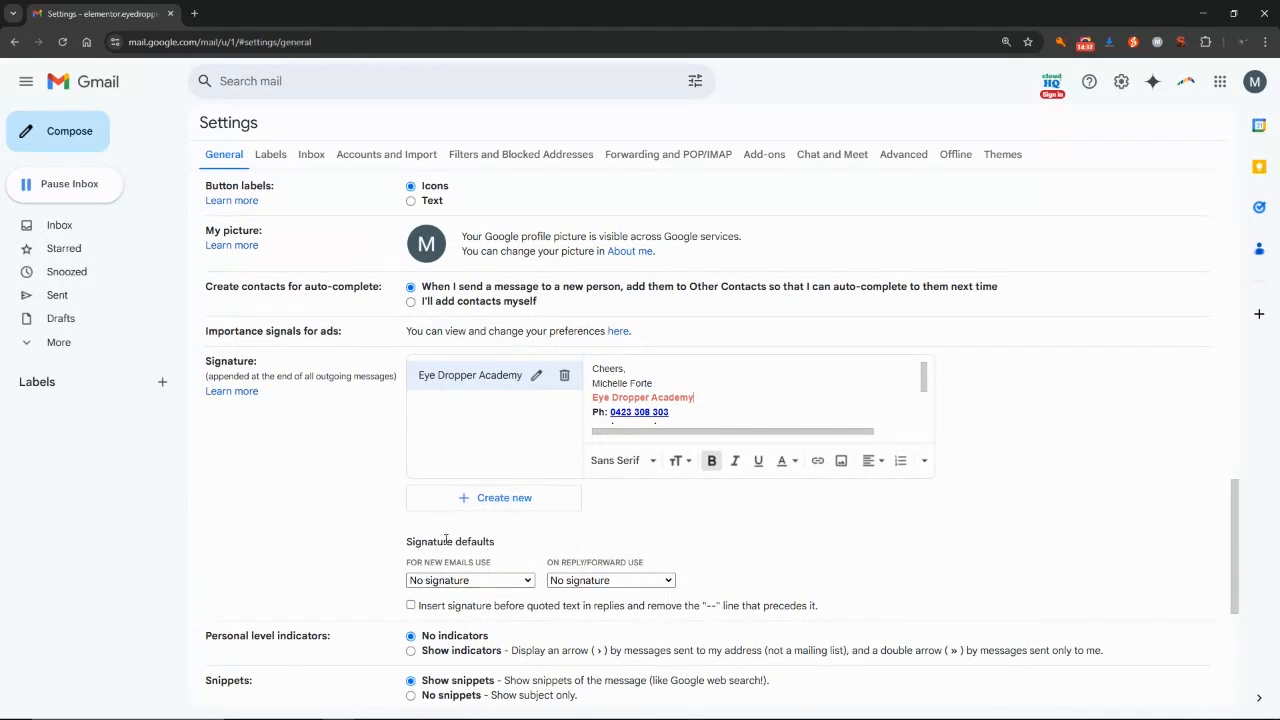
{"action": "left_click_drag", "start_coordinate": [1234, 523], "coordinate": [1234, 547]}
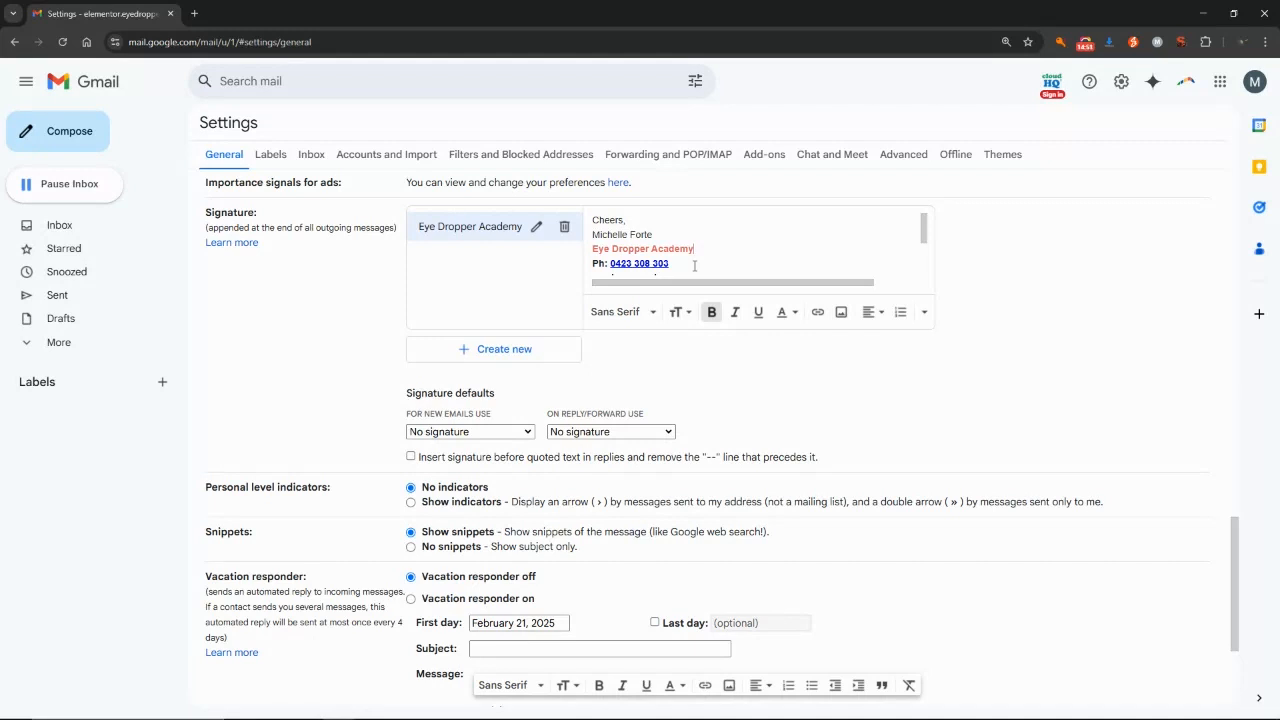
Set both new-email and reply/forward signature defaults to No signature and save changes.
{"action": "left_click", "coordinate": [518, 433]}
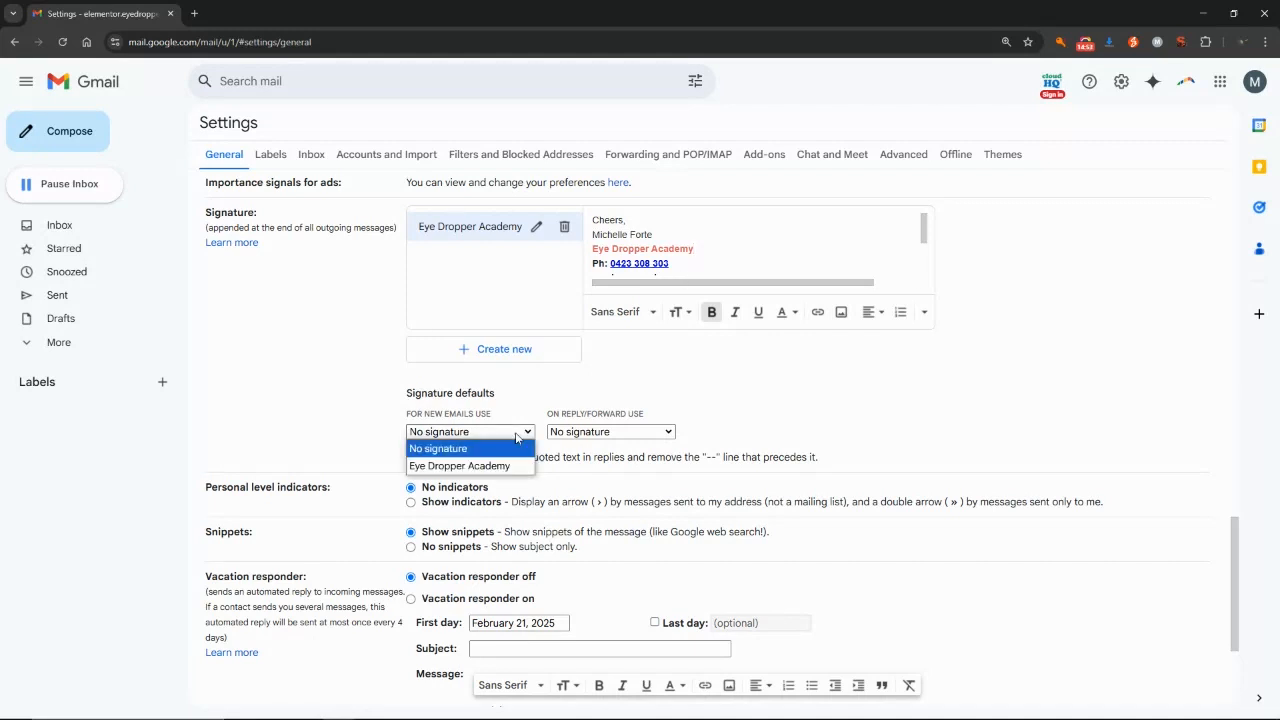
{"action": "left_click", "coordinate": [473, 474]}
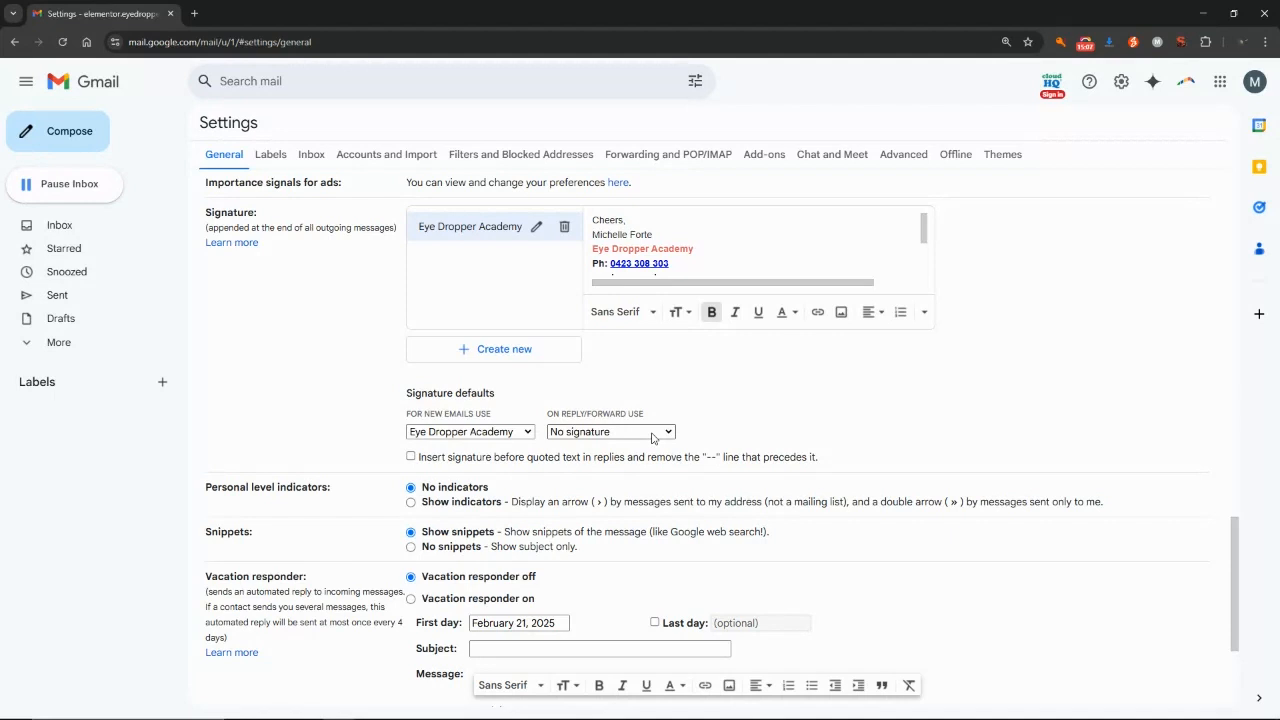
{"action": "left_click", "coordinate": [652, 433]}
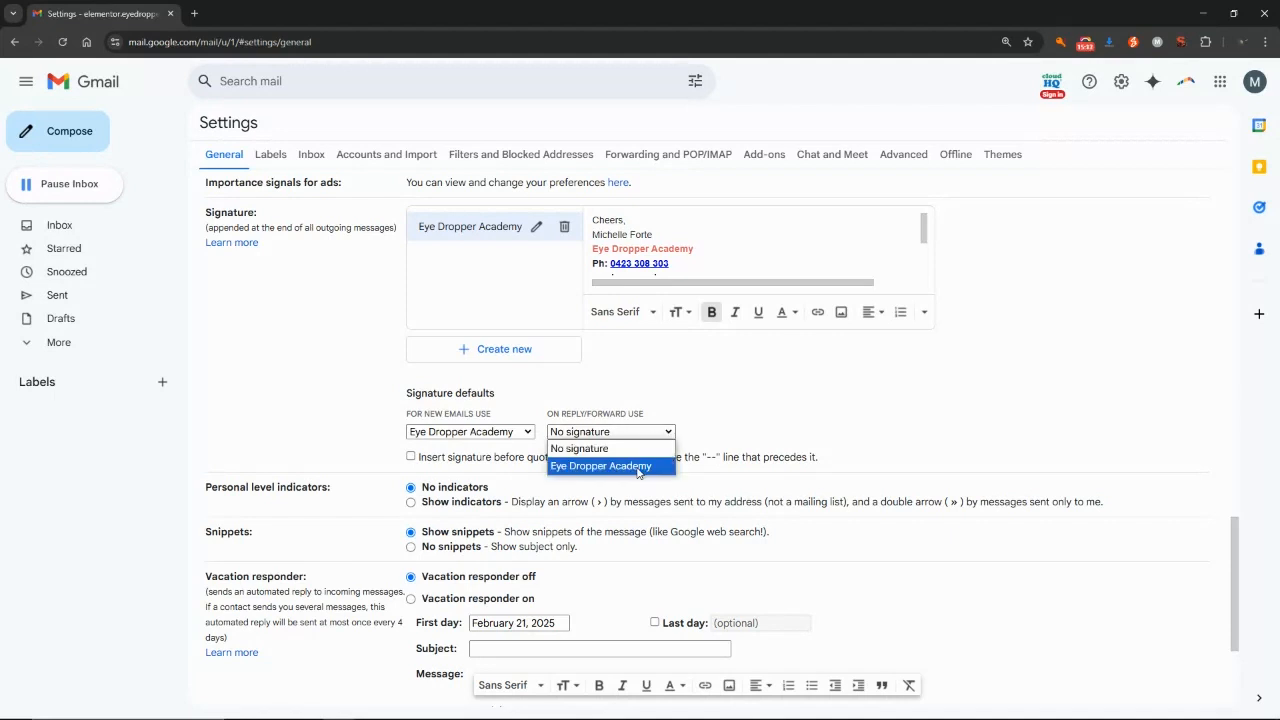
{"action": "left_click", "coordinate": [638, 467]}
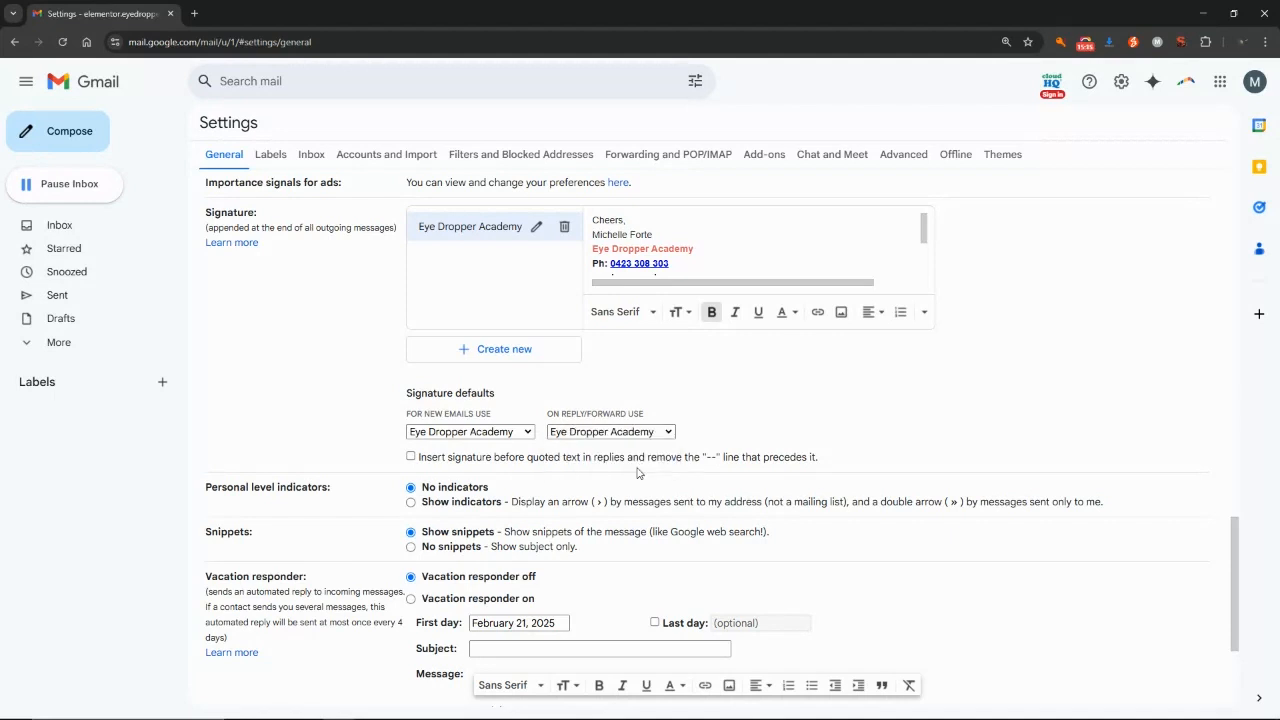
{"action": "left_click", "coordinate": [668, 437]}
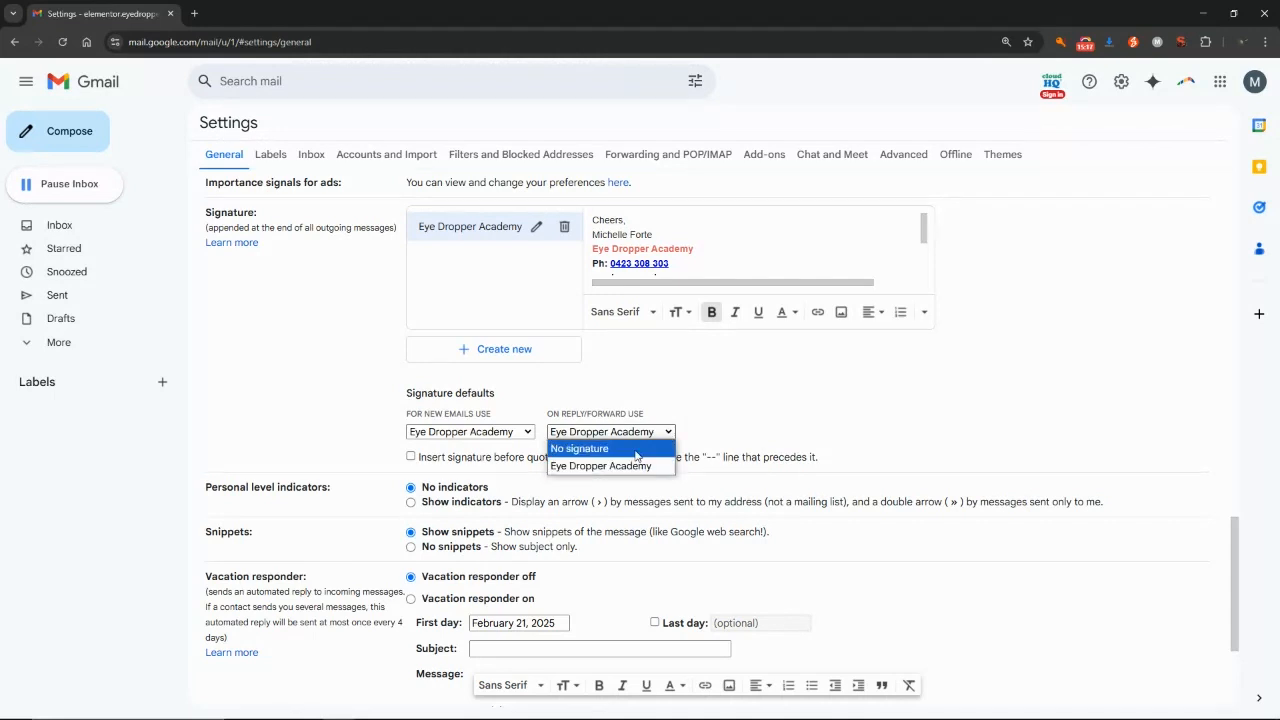
{"action": "left_click", "coordinate": [637, 449]}
{"action": "left_click", "coordinate": [524, 442]}
{"action": "left_click", "coordinate": [508, 449]}
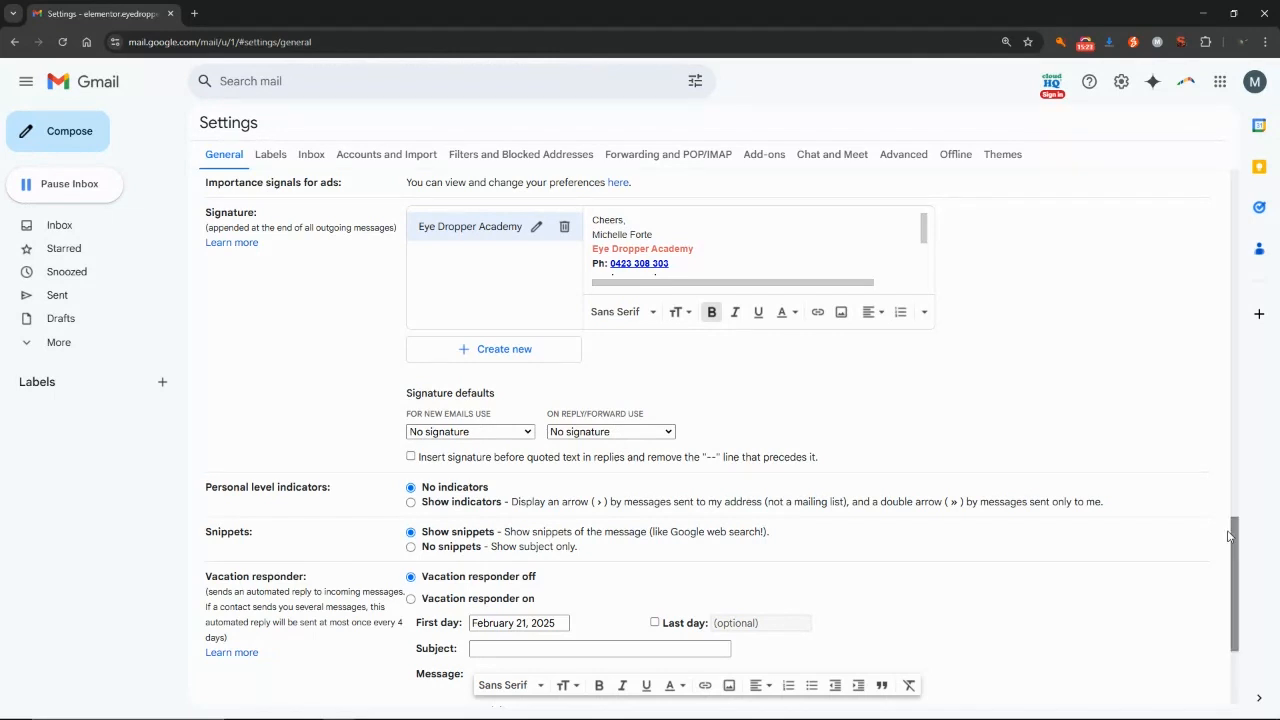
{"action": "left_click_drag", "start_coordinate": [1234, 537], "coordinate": [1229, 604]}
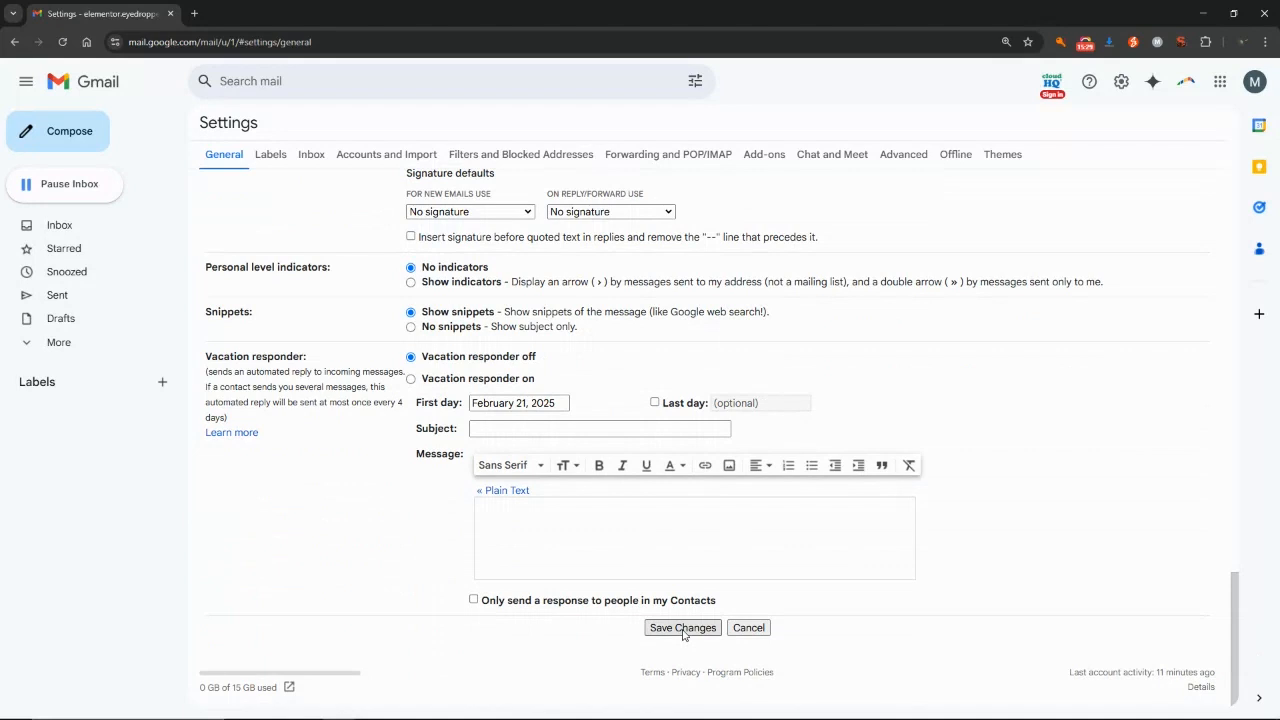
{"action": "left_click", "coordinate": [683, 628]}
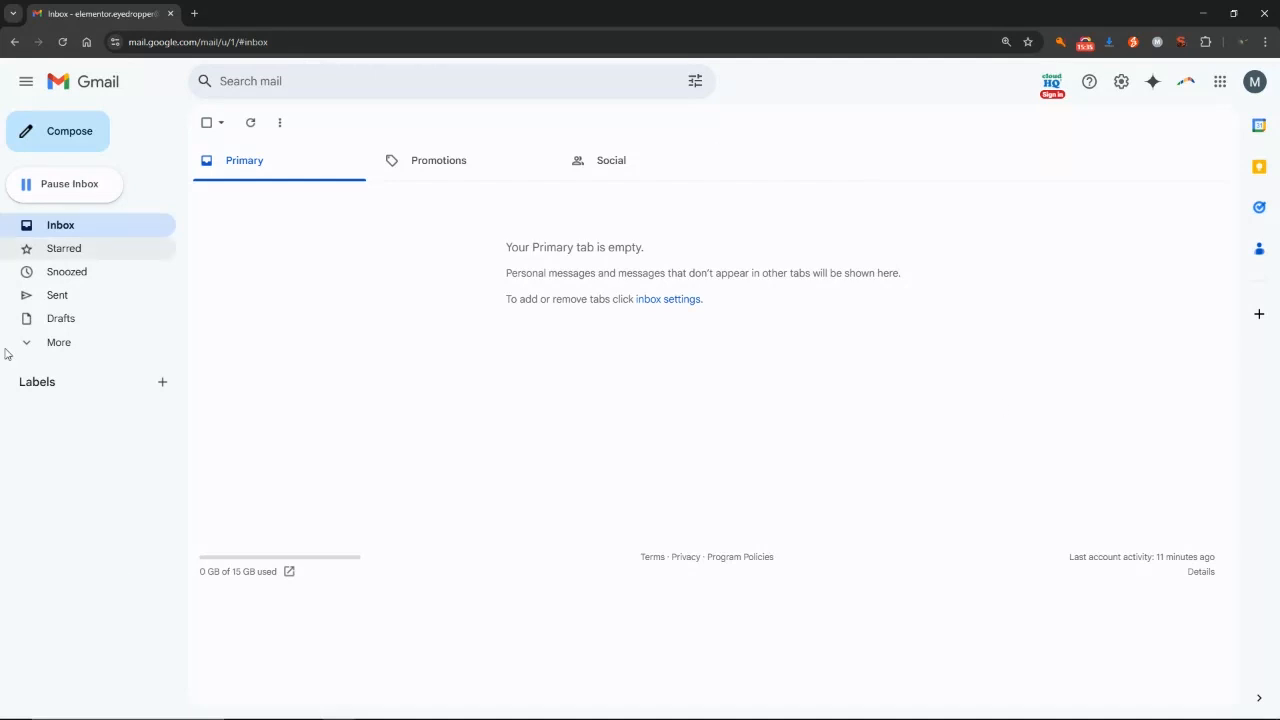
Start a new message and insert the Eye Dropper Academy signature from the signature menu.
{"action": "left_click", "coordinate": [40, 131]}
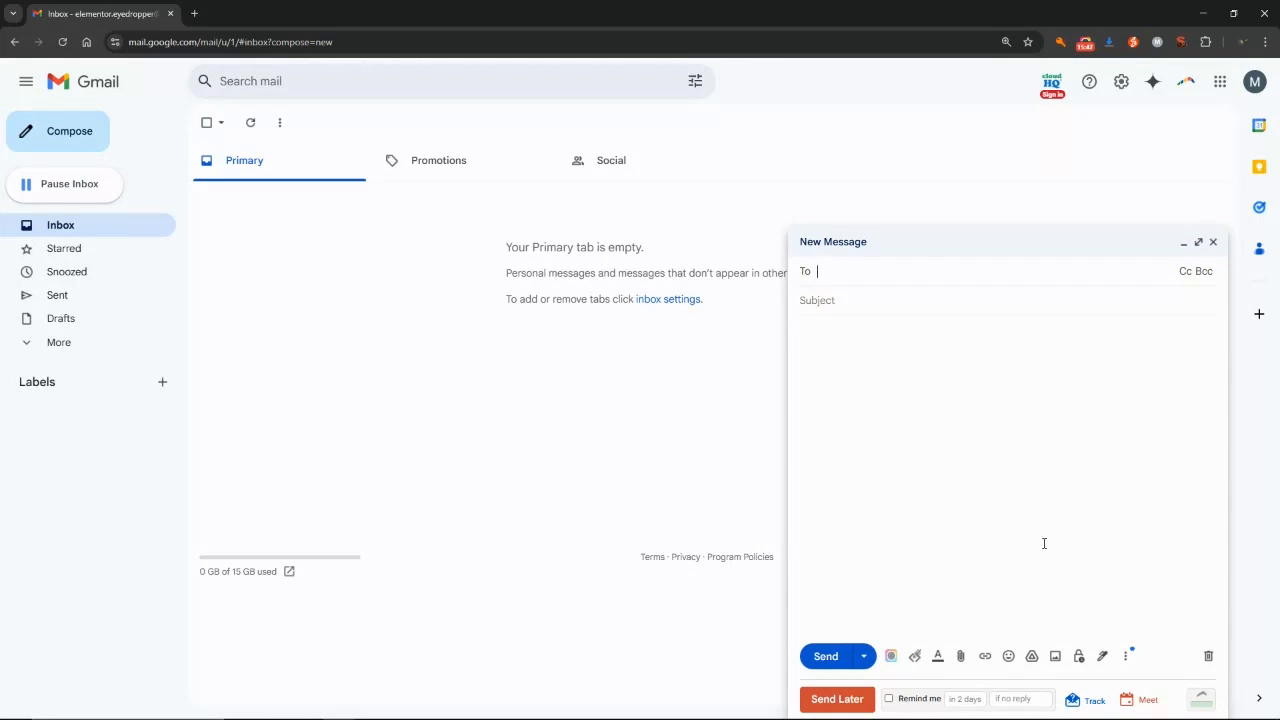
{"action": "left_click", "coordinate": [1102, 657]}
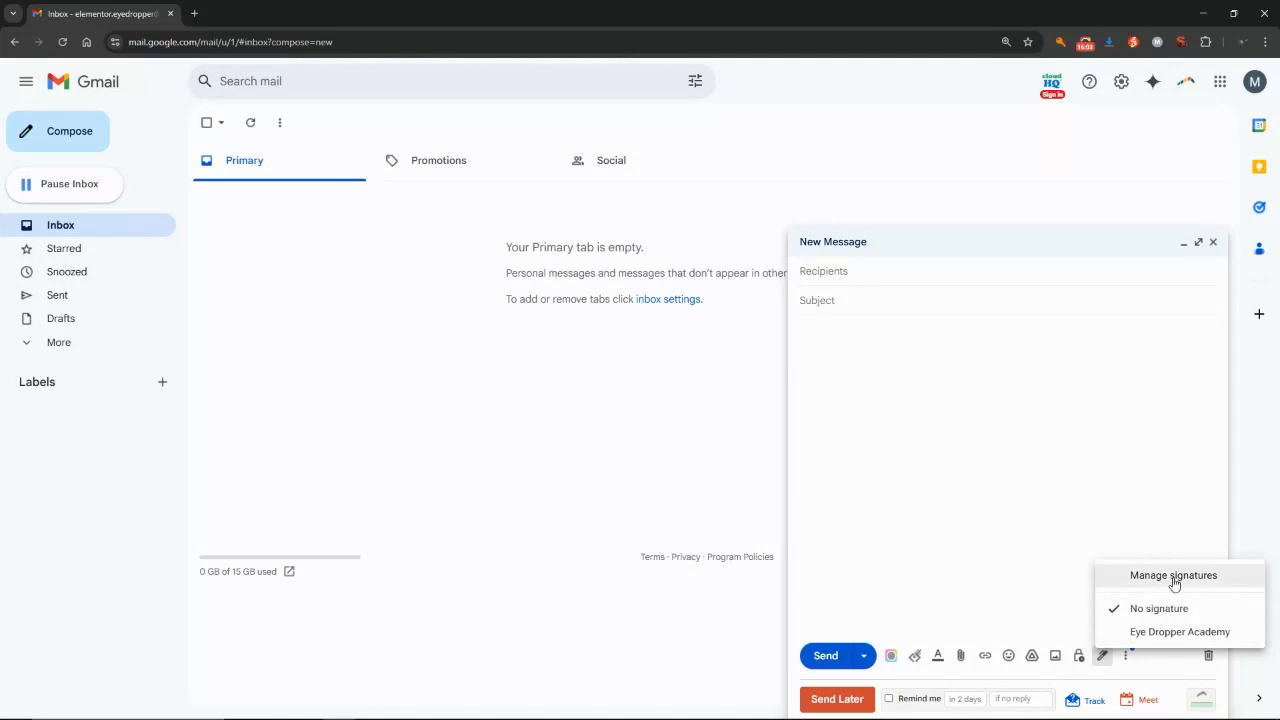
{"action": "left_click", "coordinate": [1165, 633]}
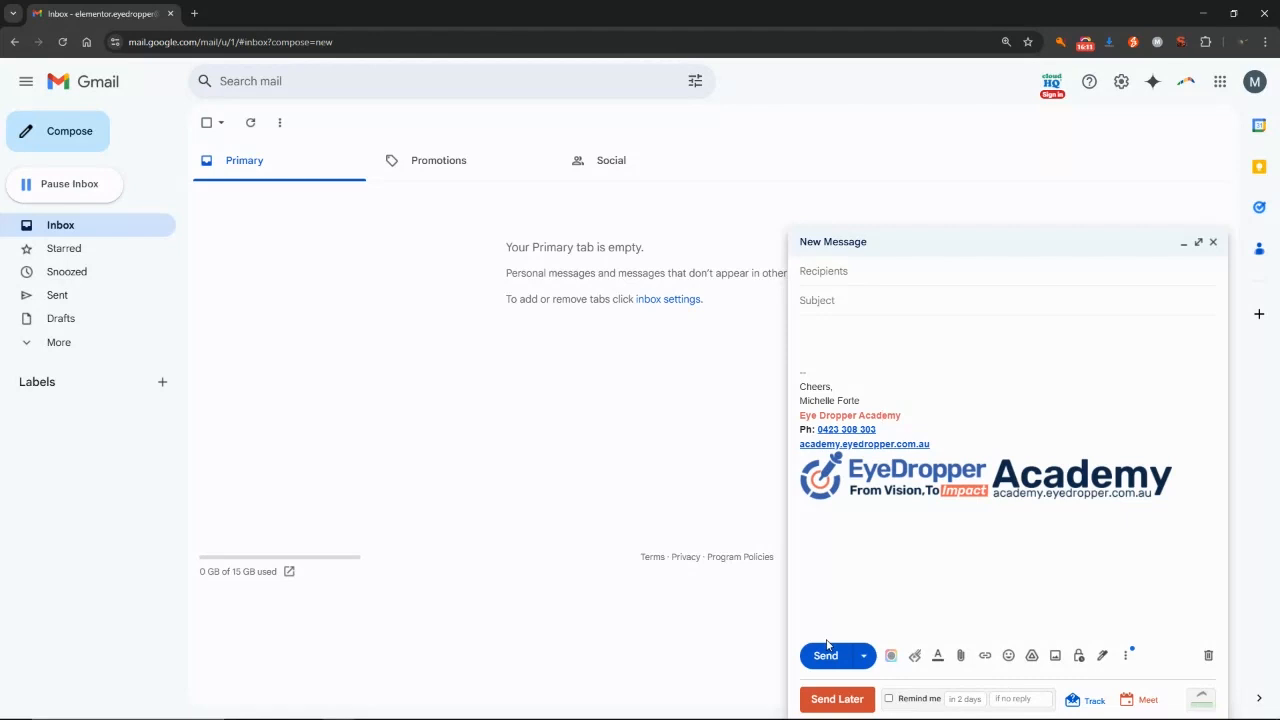
Inspect the signature's phone, website and logo links, removing the link from the website line.
{"action": "left_click_drag", "start_coordinate": [902, 415], "coordinate": [802, 420]}
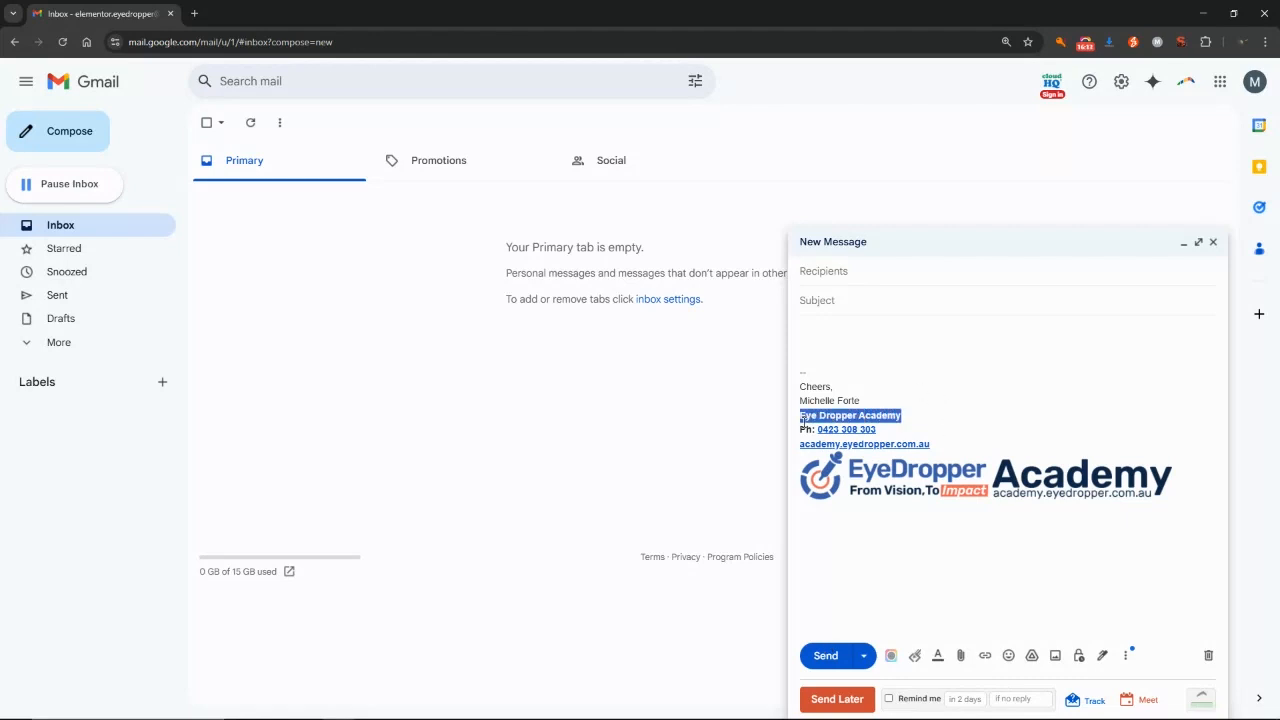
{"action": "left_click", "coordinate": [850, 431]}
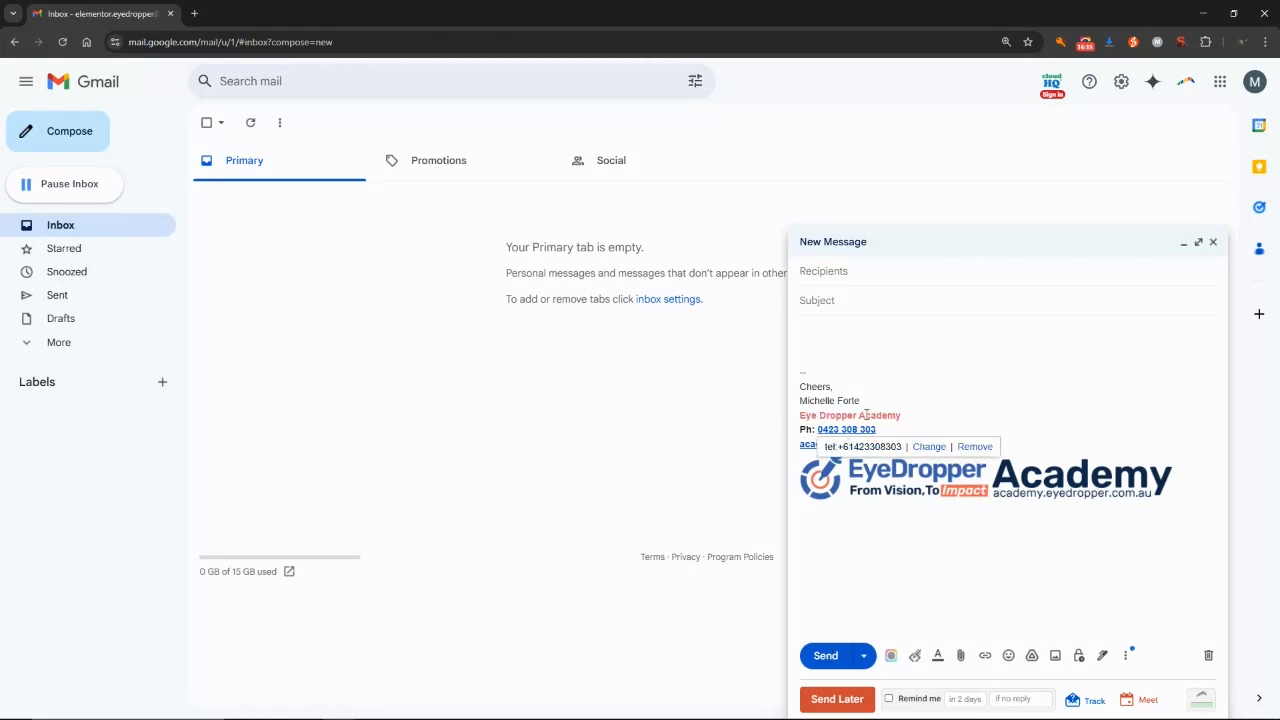
{"action": "left_click", "coordinate": [851, 414]}
{"action": "left_click", "coordinate": [848, 431]}
{"action": "left_click", "coordinate": [937, 417]}
{"action": "left_click", "coordinate": [865, 444]}
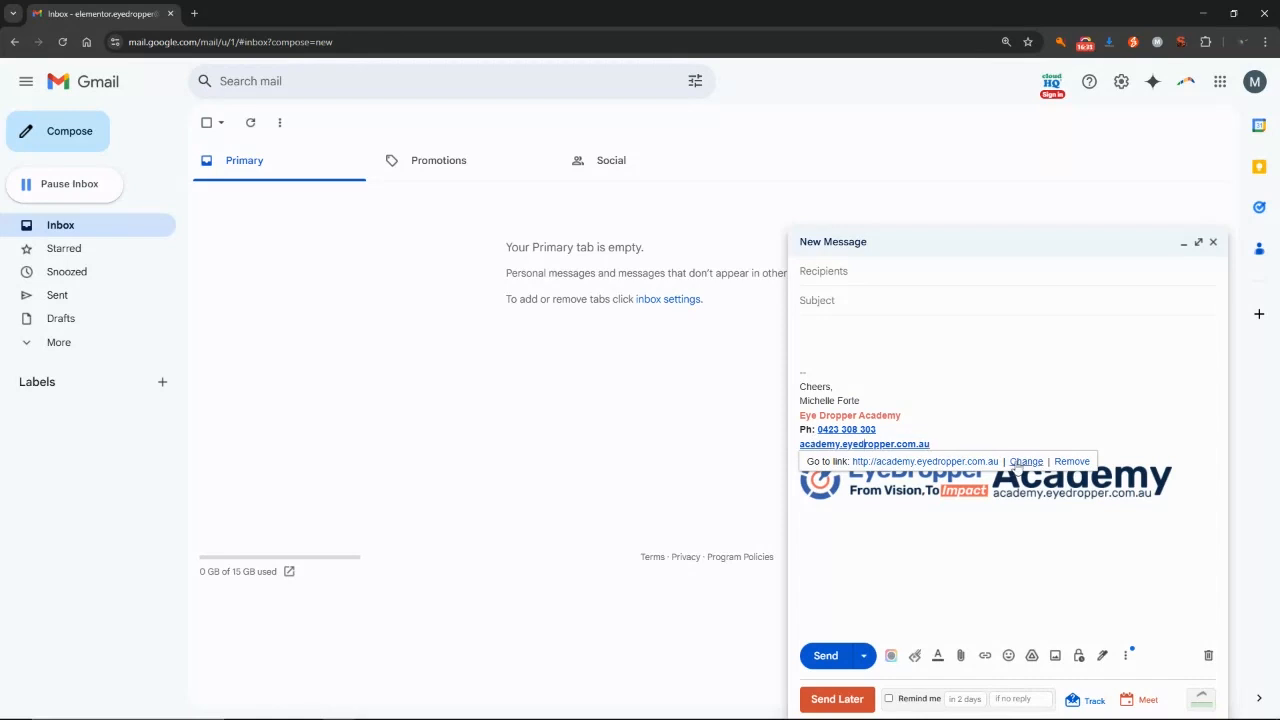
{"action": "left_click", "coordinate": [1071, 461]}
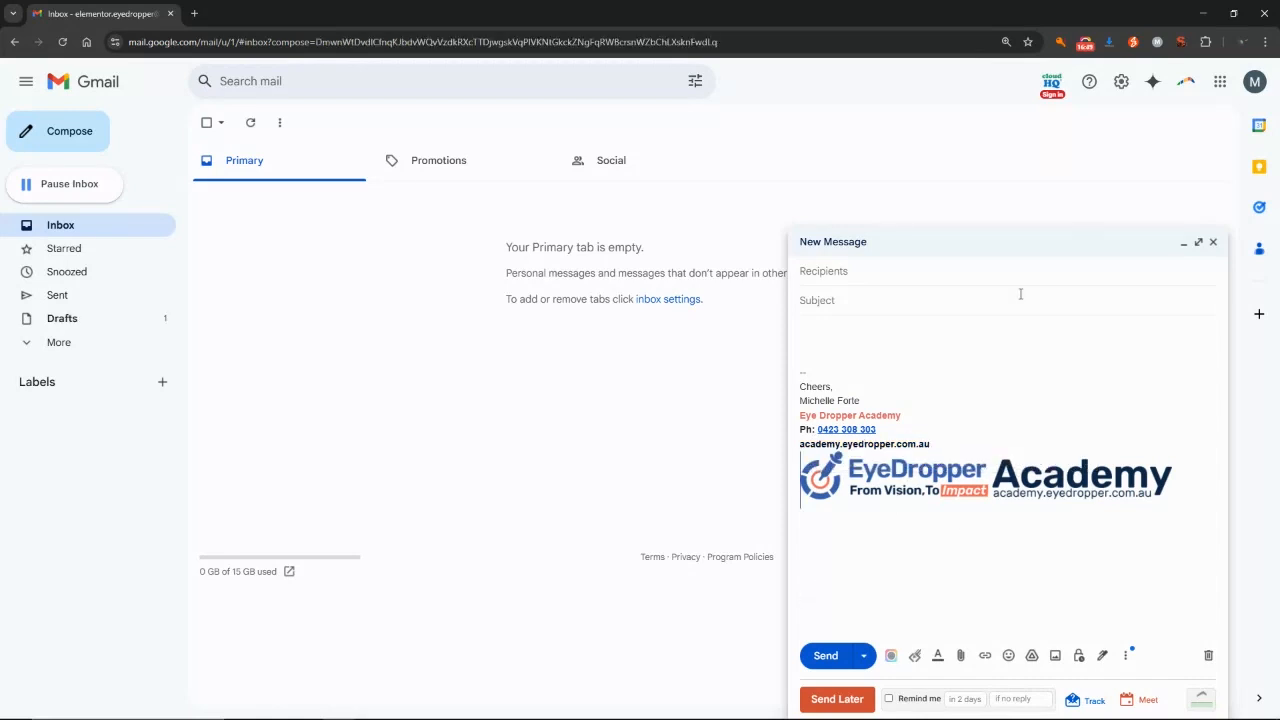
{"action": "left_click", "coordinate": [1010, 485]}
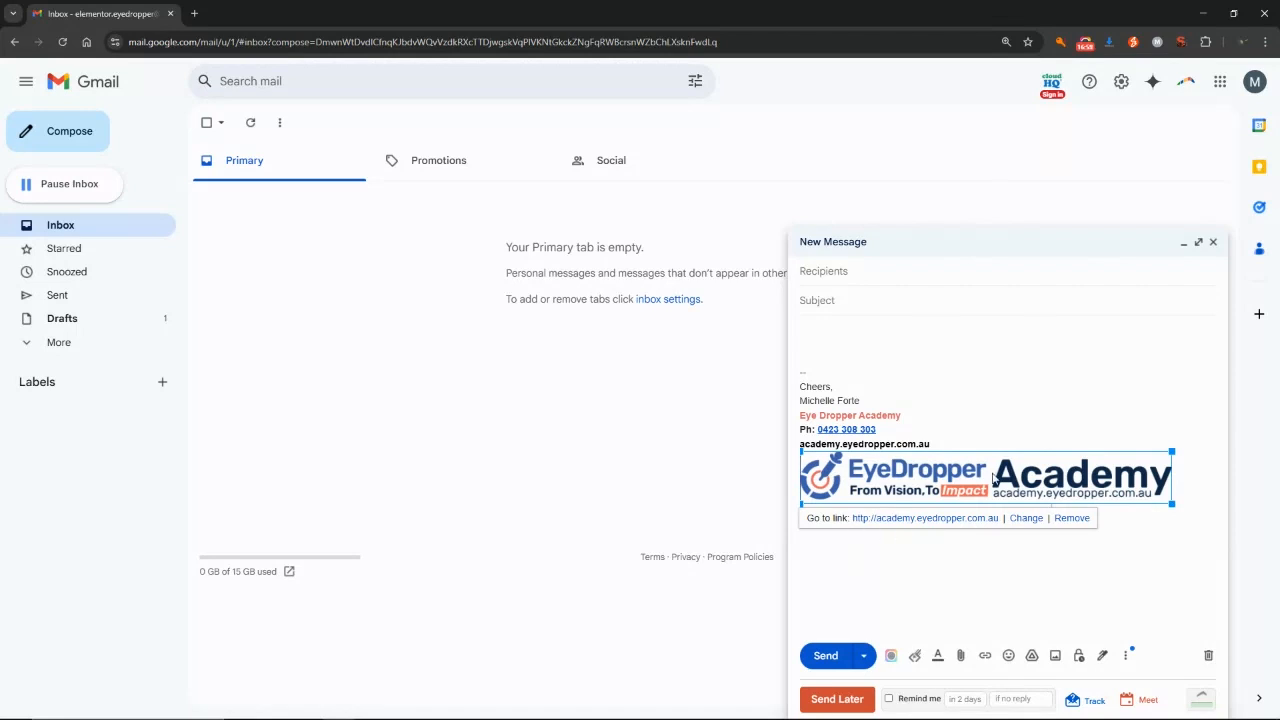
{"action": "left_click", "coordinate": [956, 434]}
Type test text in the body, delete it, and discard the test draft.
{"action": "left_click", "coordinate": [829, 347]}
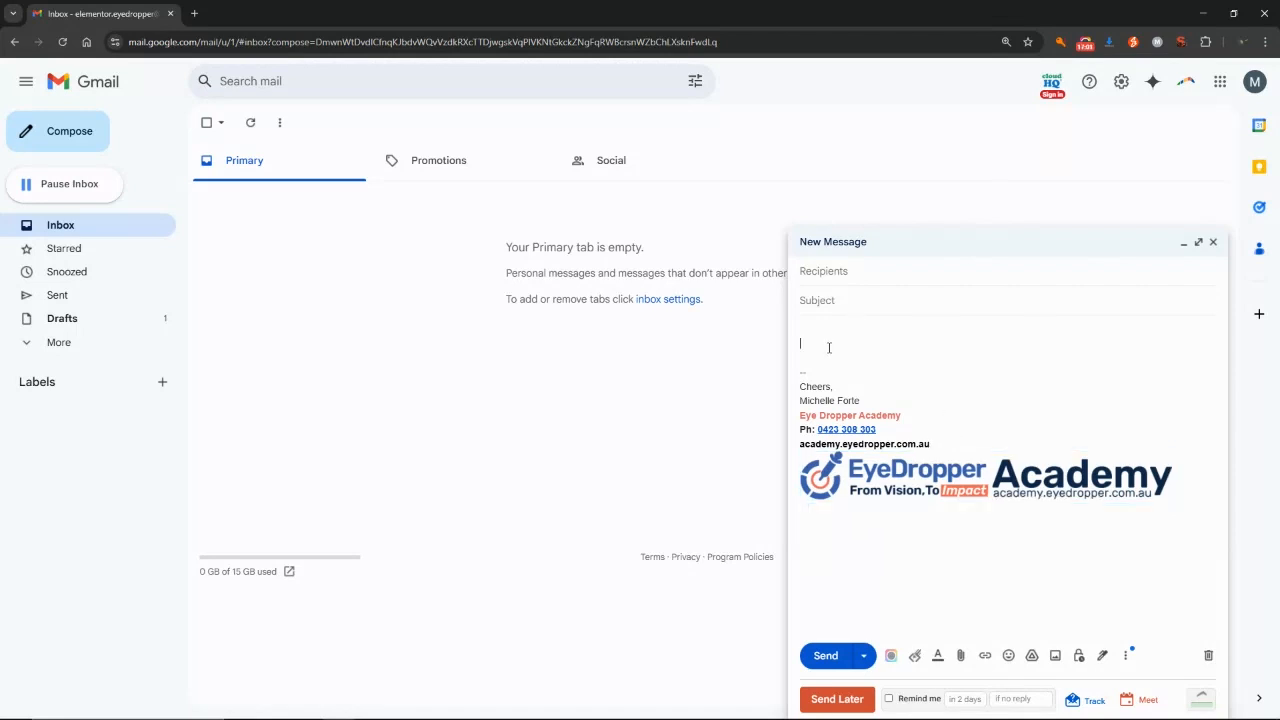
{"action": "type", "text": "hujsdf;lkajsdh kashjd lakjsfhblkjsdf"}
{"action": "left_click", "coordinate": [852, 273]}
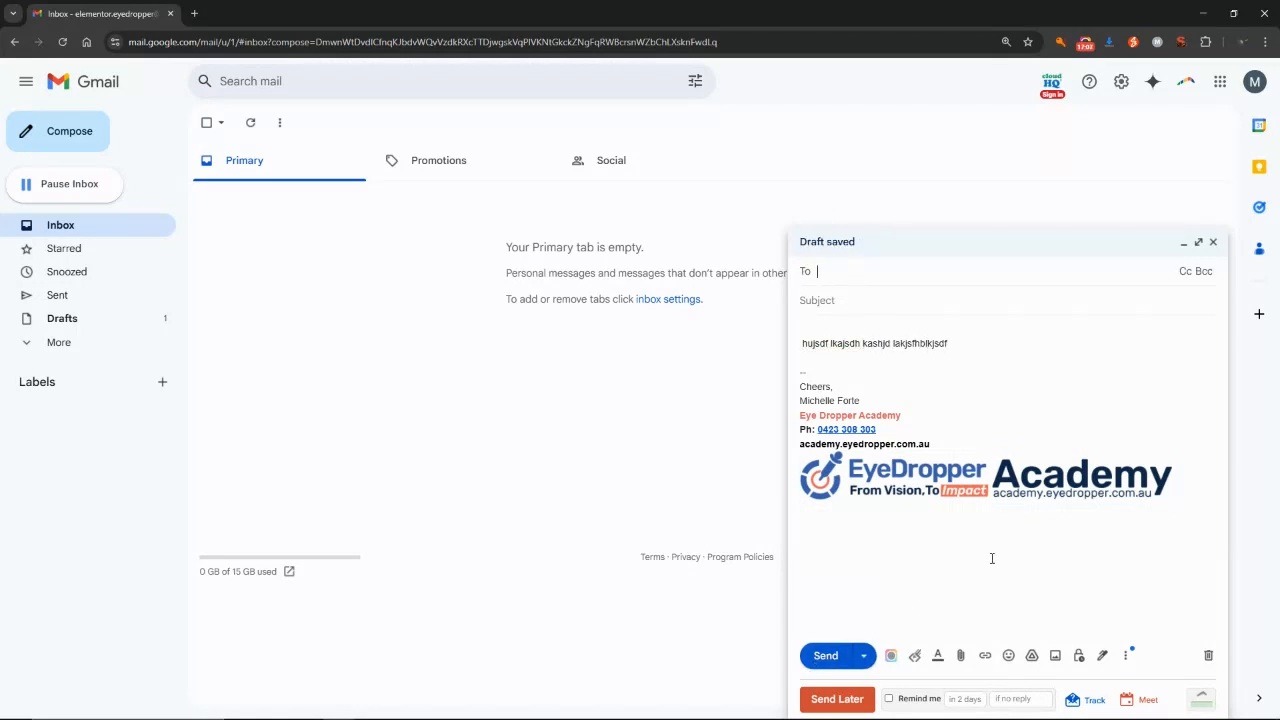
{"action": "triple_click", "coordinate": [818, 343]}
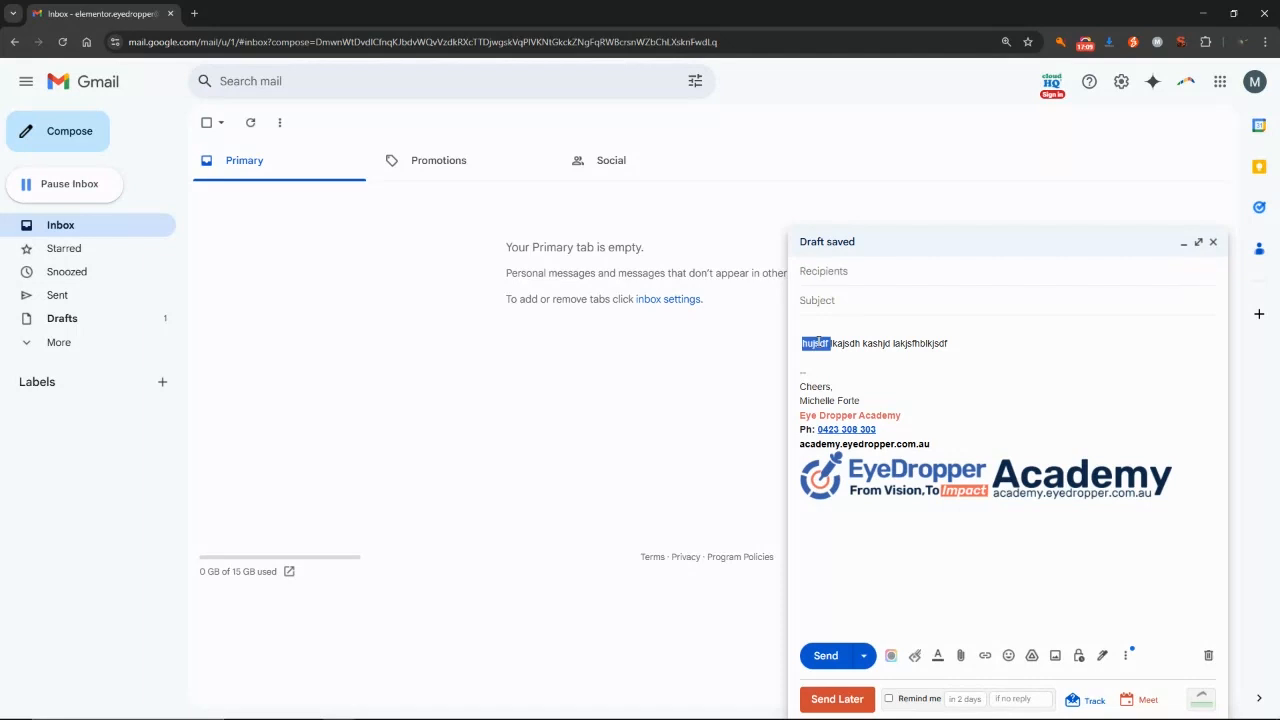
{"action": "key", "text": "BackSpace"}
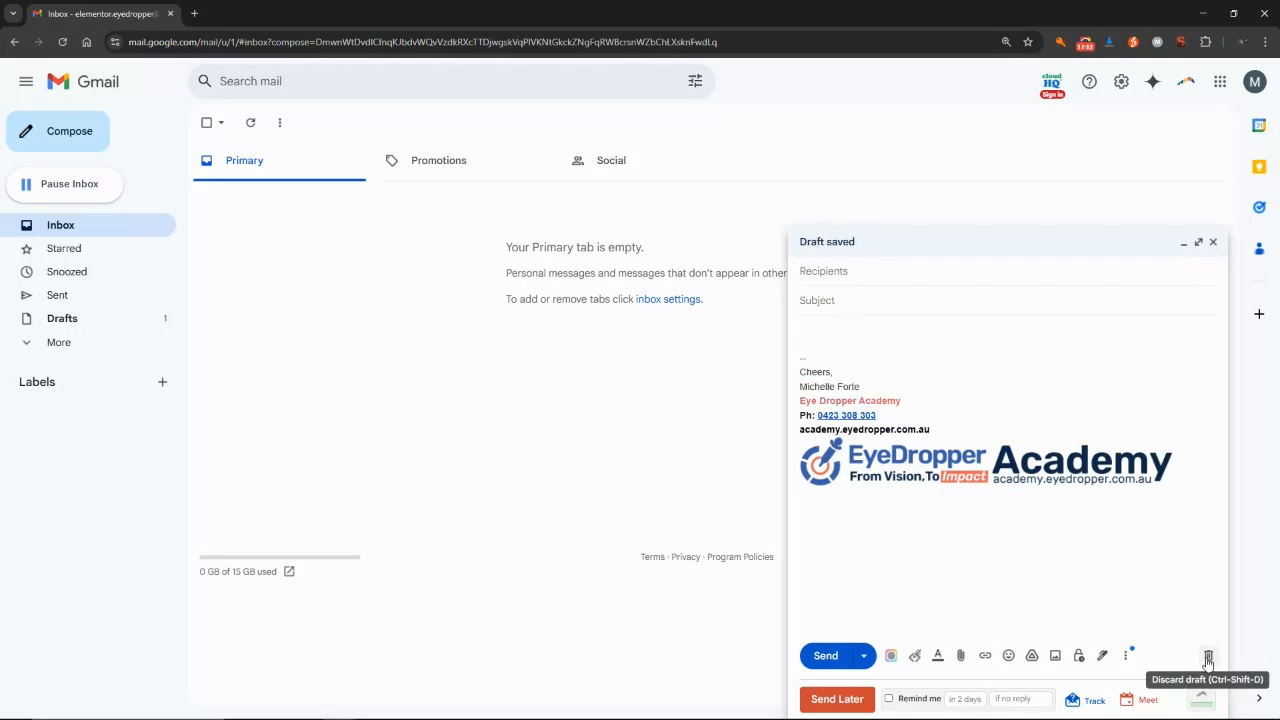
{"action": "left_click", "coordinate": [1208, 656]}
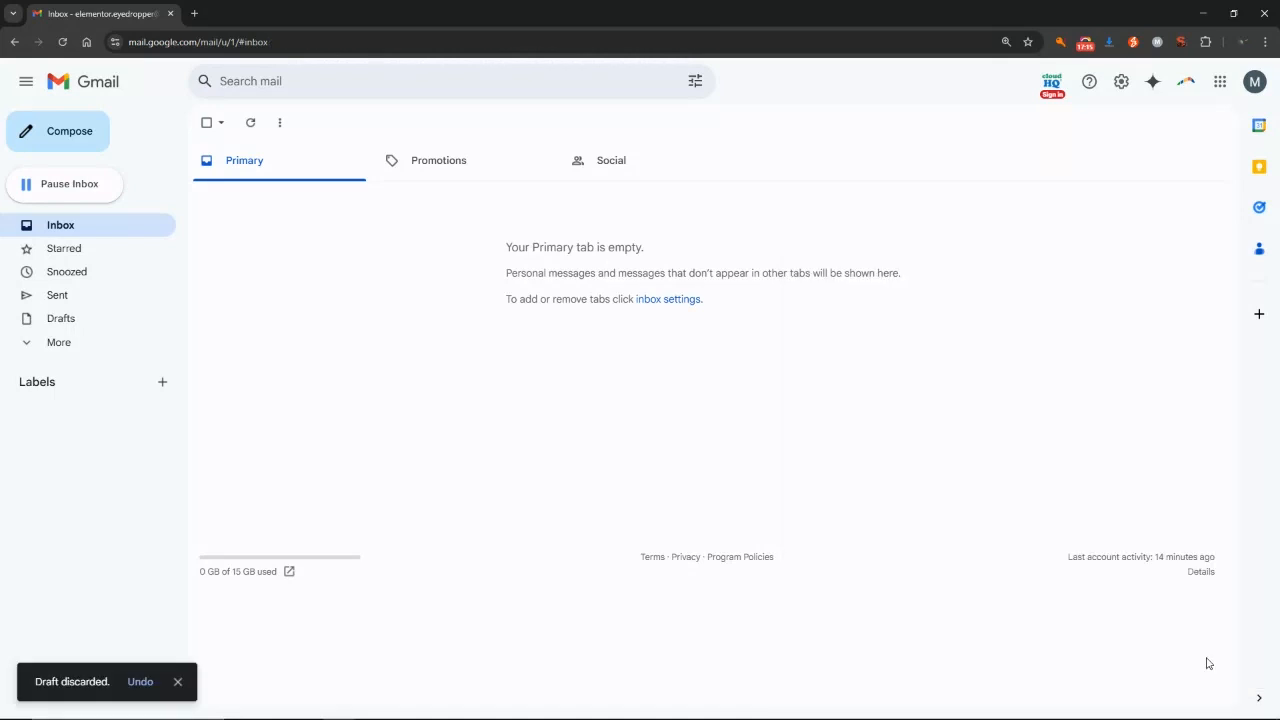
Go to See all settings and scroll down to the Signature defaults section.
{"action": "left_click", "coordinate": [1121, 85]}
{"action": "left_click", "coordinate": [1119, 157]}
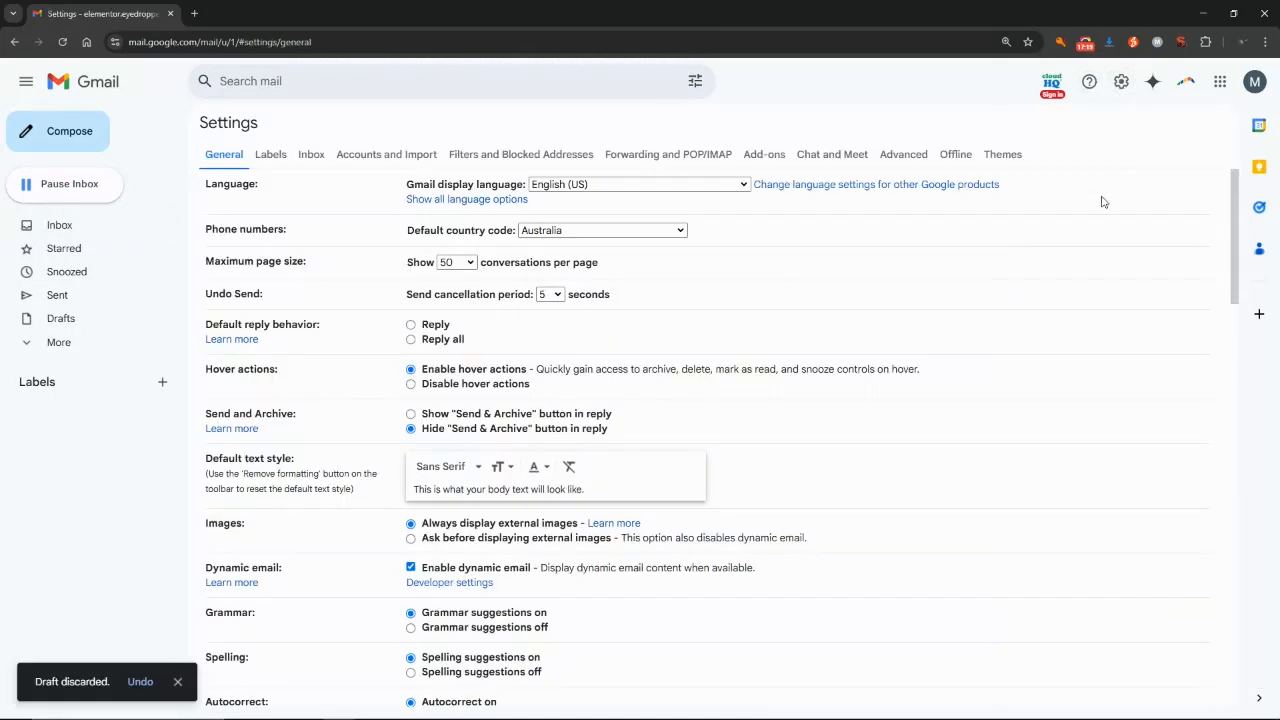
{"action": "scroll", "coordinate": [410, 327], "scroll_direction": "down", "scroll_amount": 15}
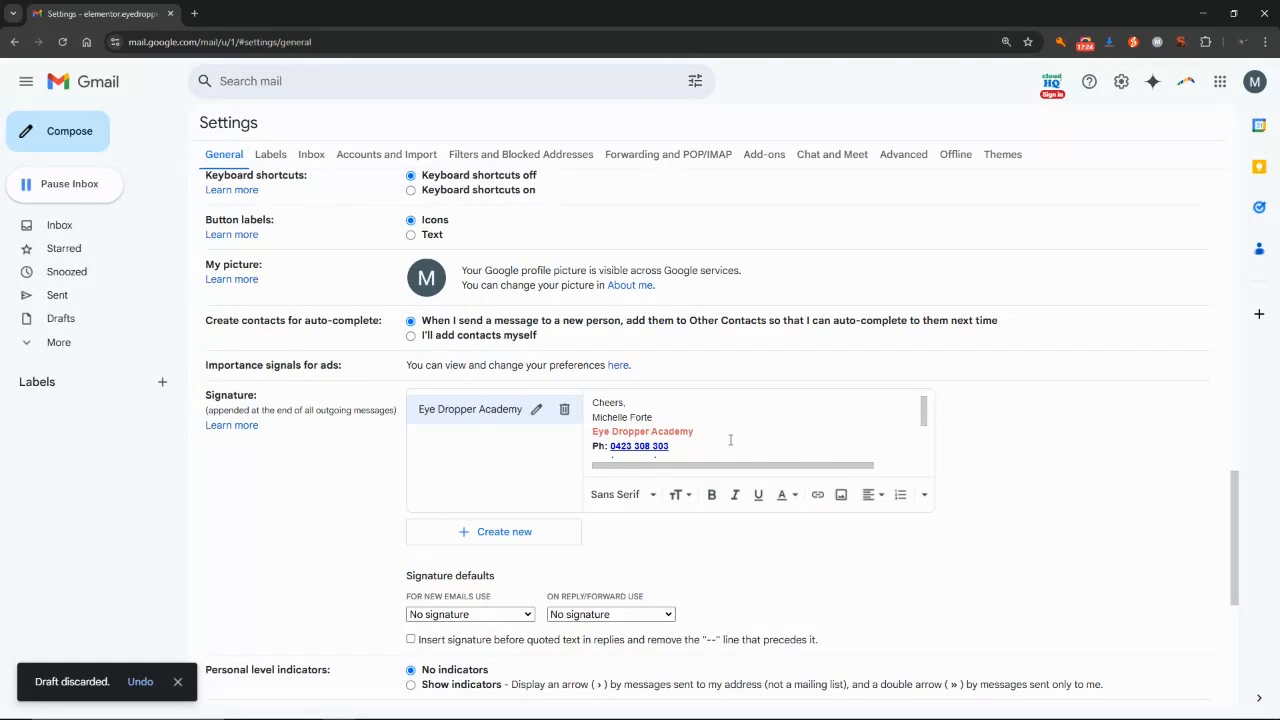
{"action": "scroll", "coordinate": [730, 440], "scroll_direction": "down", "scroll_amount": 2}
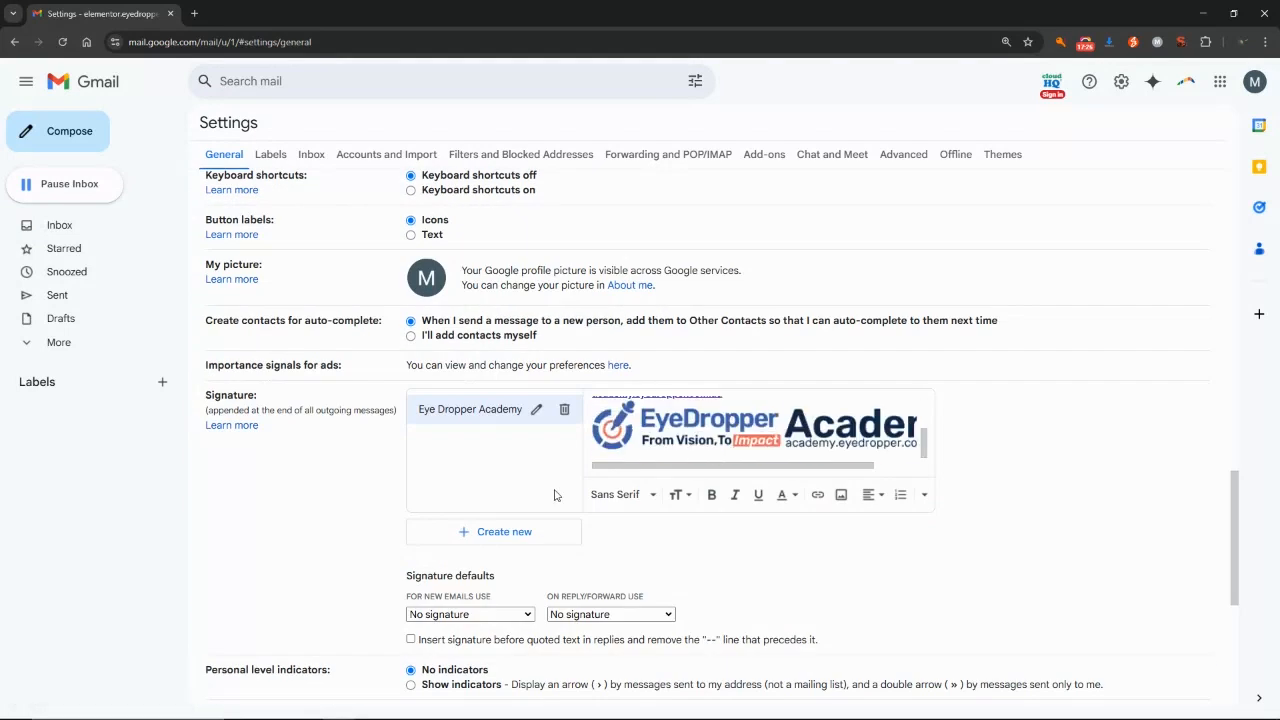
{"action": "scroll", "coordinate": [328, 497], "scroll_direction": "down", "scroll_amount": 1}
{"action": "scroll", "coordinate": [328, 497], "scroll_direction": "down", "scroll_amount": 1}
Choose Eye Dropper Academy for both new emails and replies/forwards, and save changes.
{"action": "left_click", "coordinate": [452, 414]}
{"action": "left_click", "coordinate": [450, 451]}
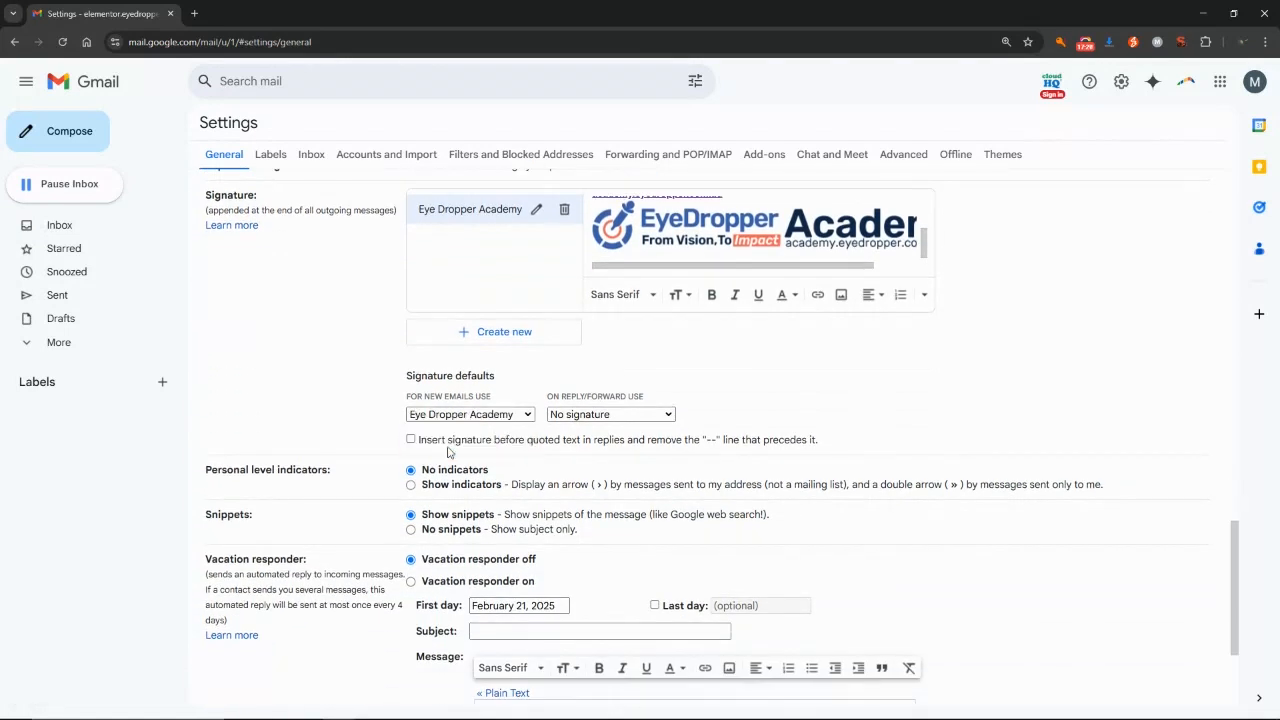
{"action": "left_click", "coordinate": [586, 420]}
{"action": "left_click", "coordinate": [578, 451]}
{"action": "scroll", "coordinate": [769, 409], "scroll_direction": "down", "scroll_amount": 2}
{"action": "left_click", "coordinate": [700, 629]}
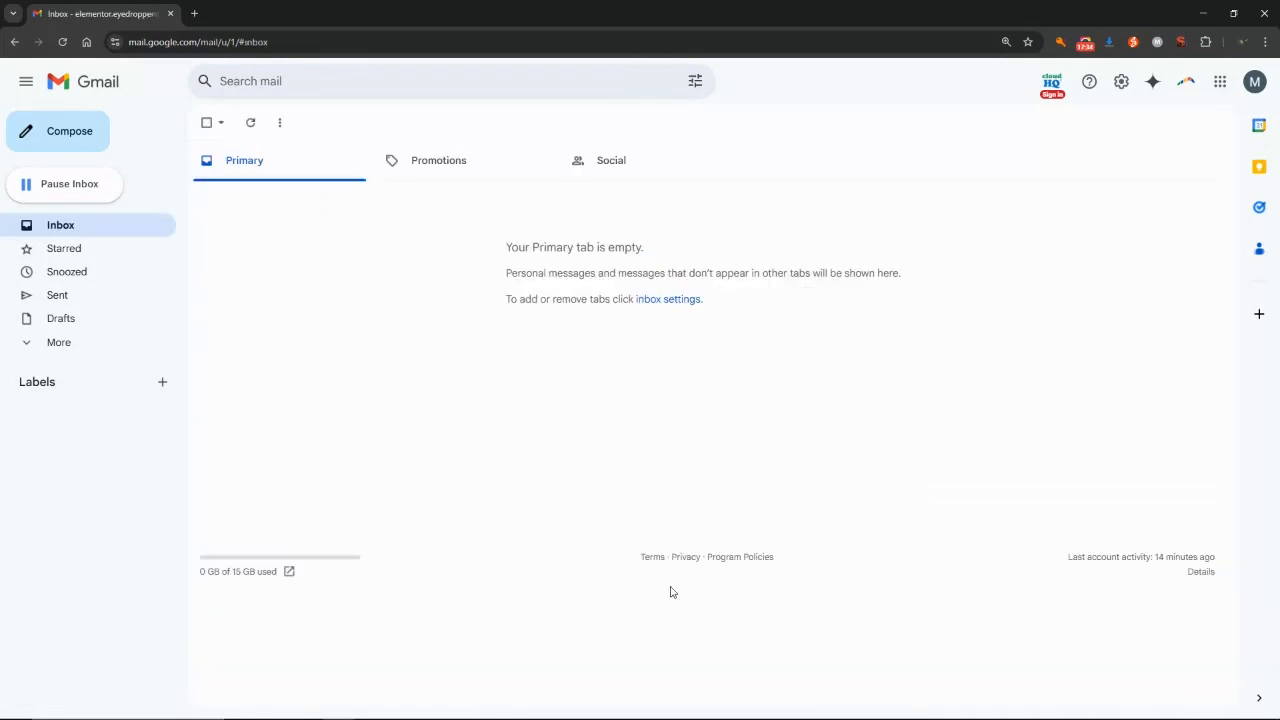
Compose a new message and confirm Eye Dropper Academy is already the selected signature.
{"action": "left_click", "coordinate": [80, 137]}
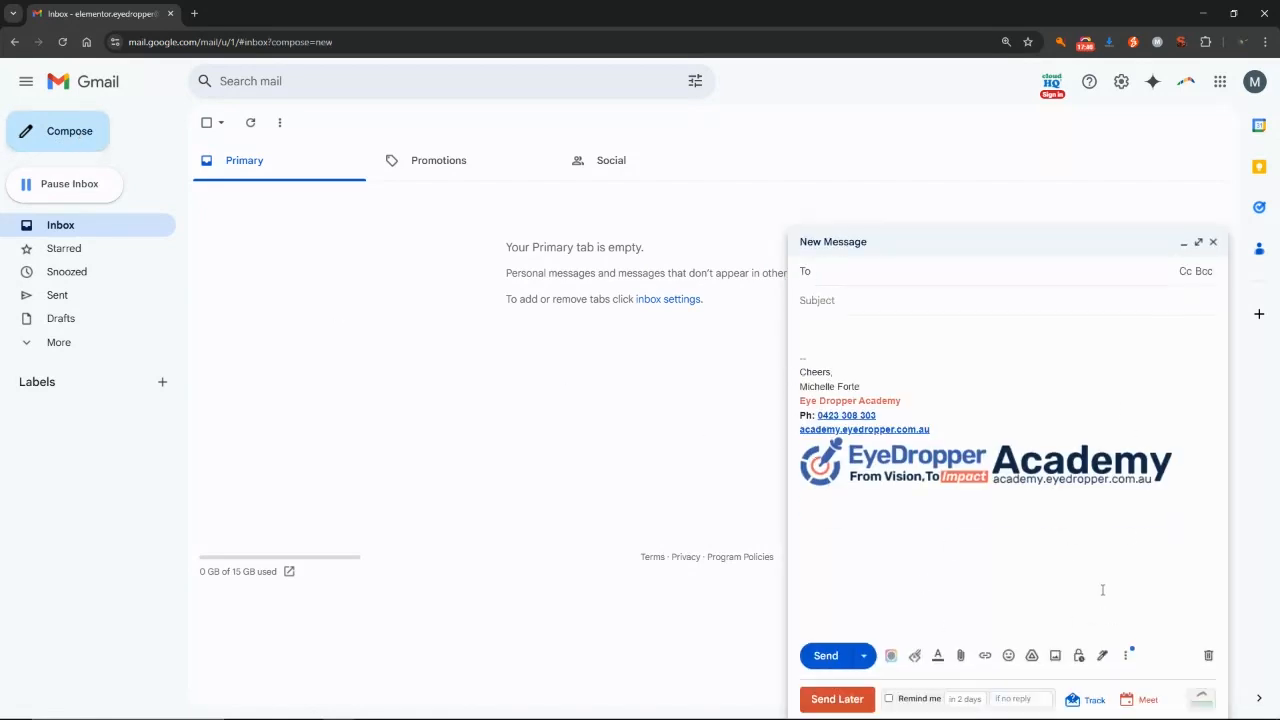
{"action": "left_click", "coordinate": [1102, 655]}
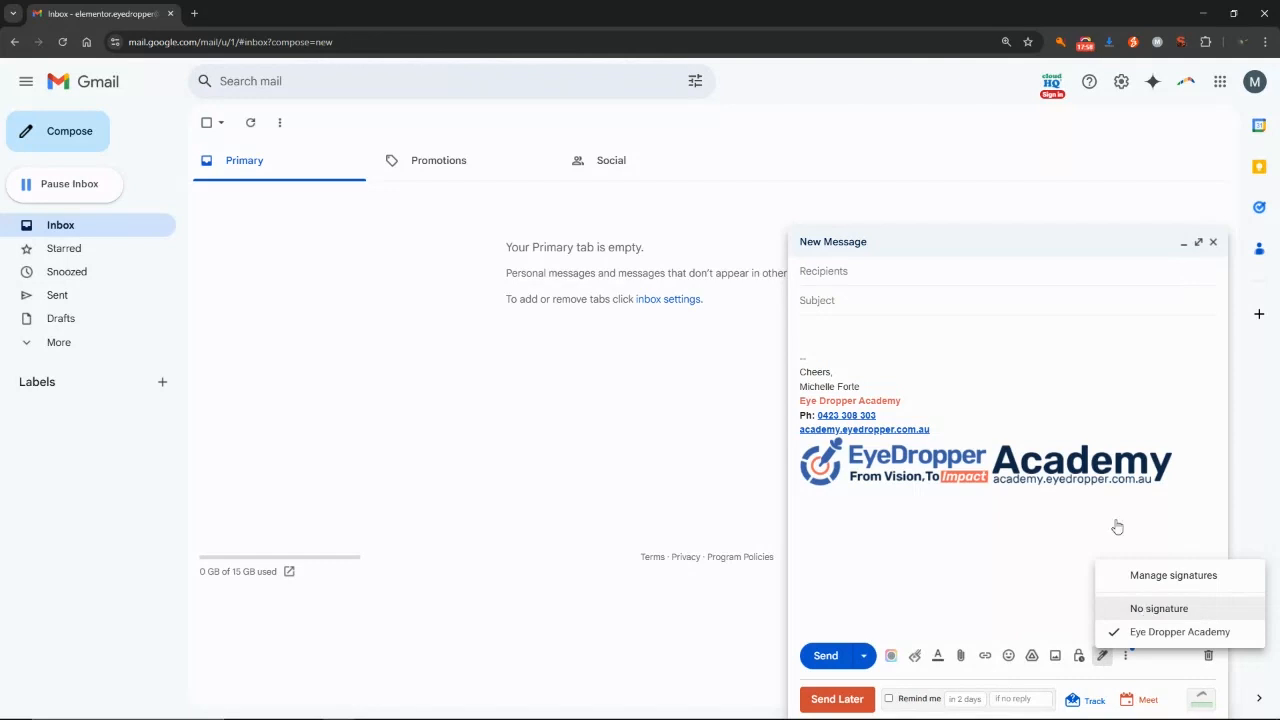
{"action": "left_click", "coordinate": [880, 343]}
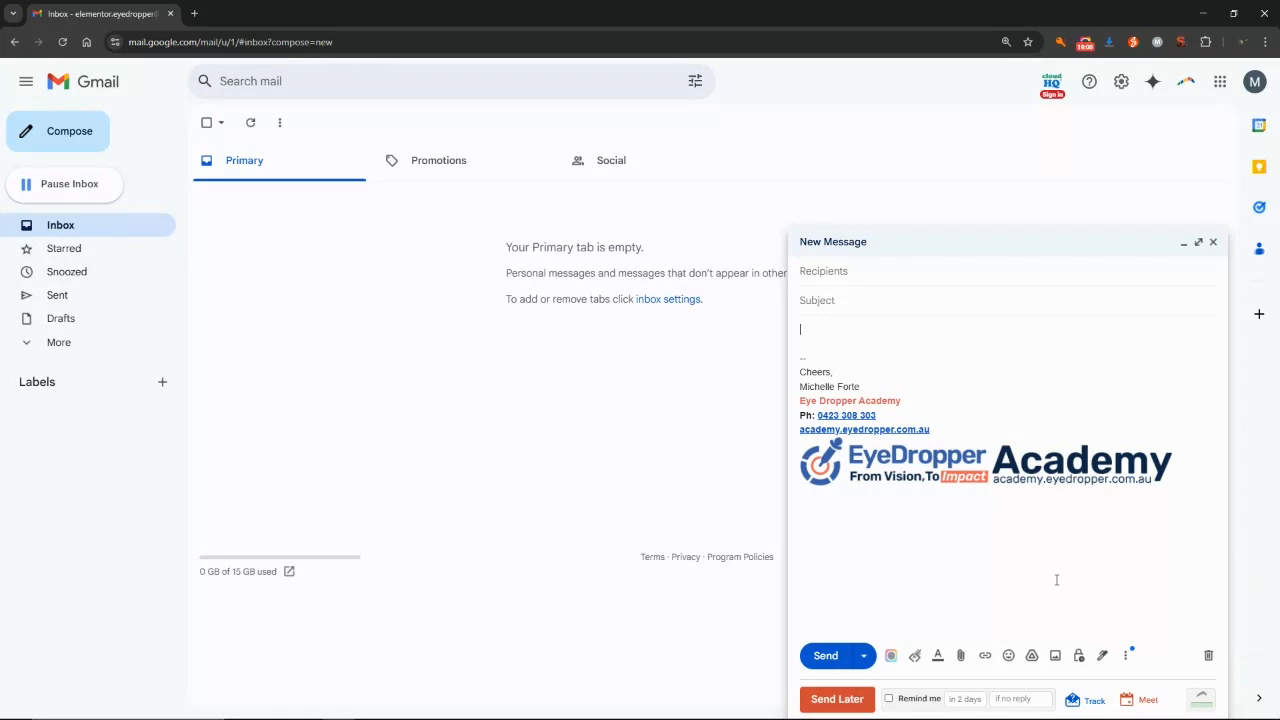